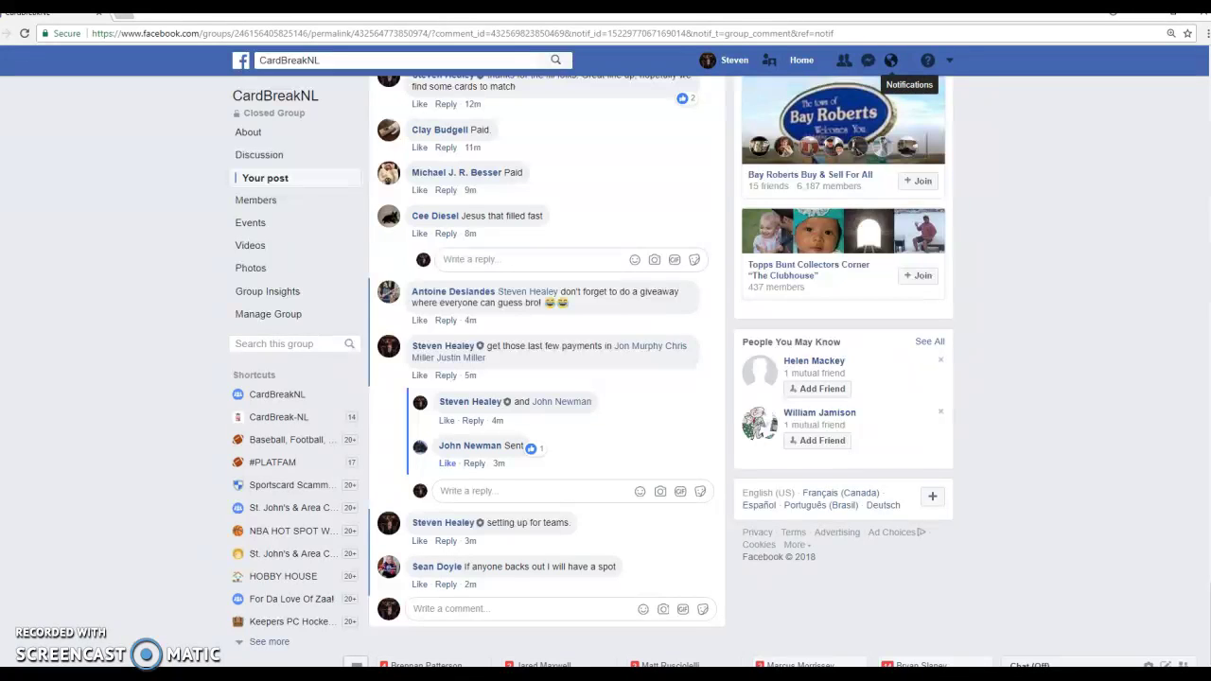
Step: Comment 'LIVE' and then 'GL' on the Facebook group thread
click(493, 609)
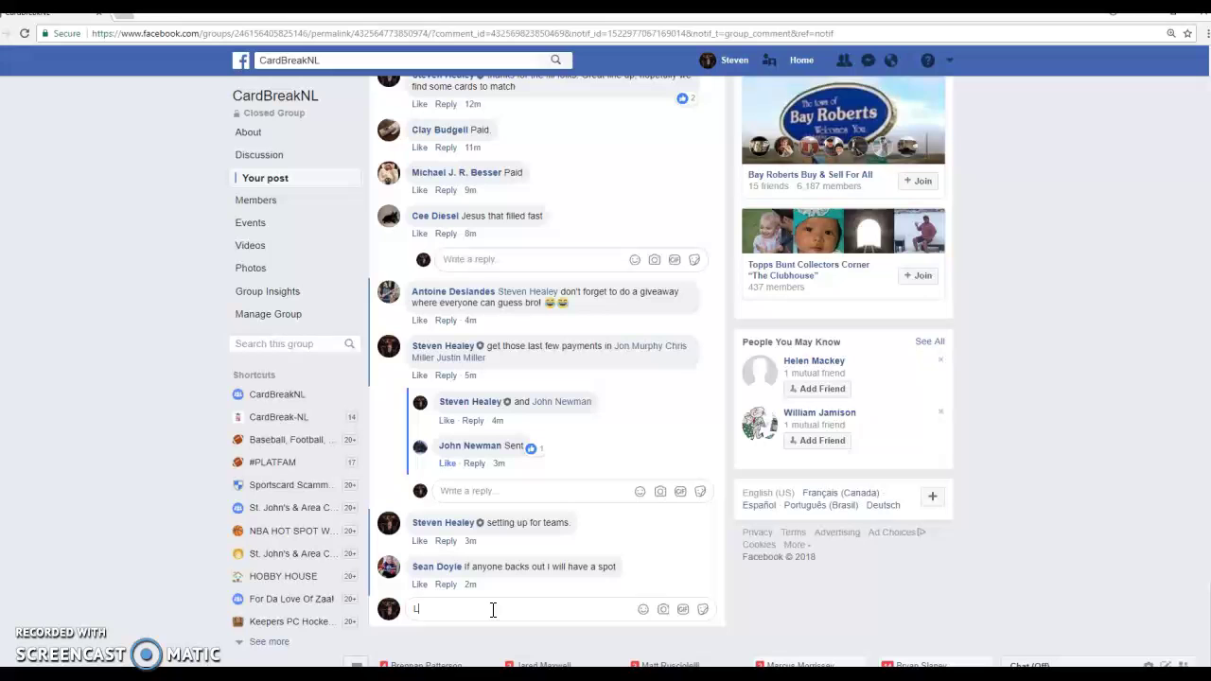
text(LIVE)
key(Return)
text(GL)
key(Return)
key(alt+Tab)
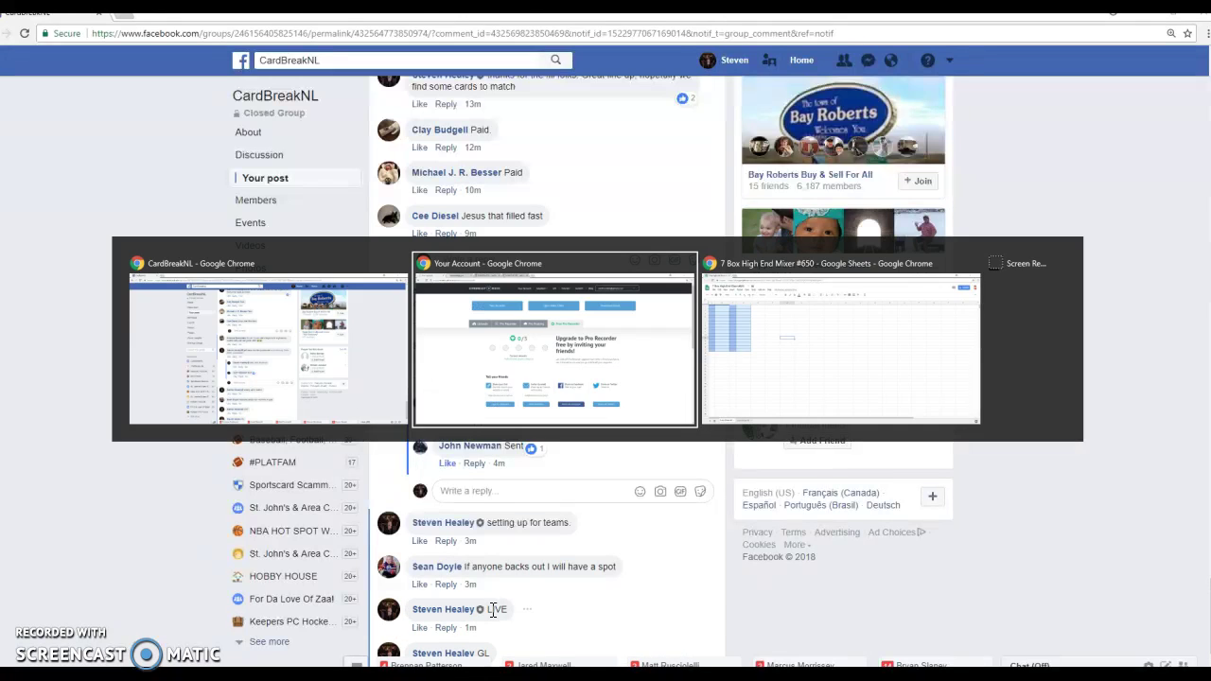
key(alt+Tab)
Step: Randomize the team-code list on RANDOM.ORG three times
click(284, 13)
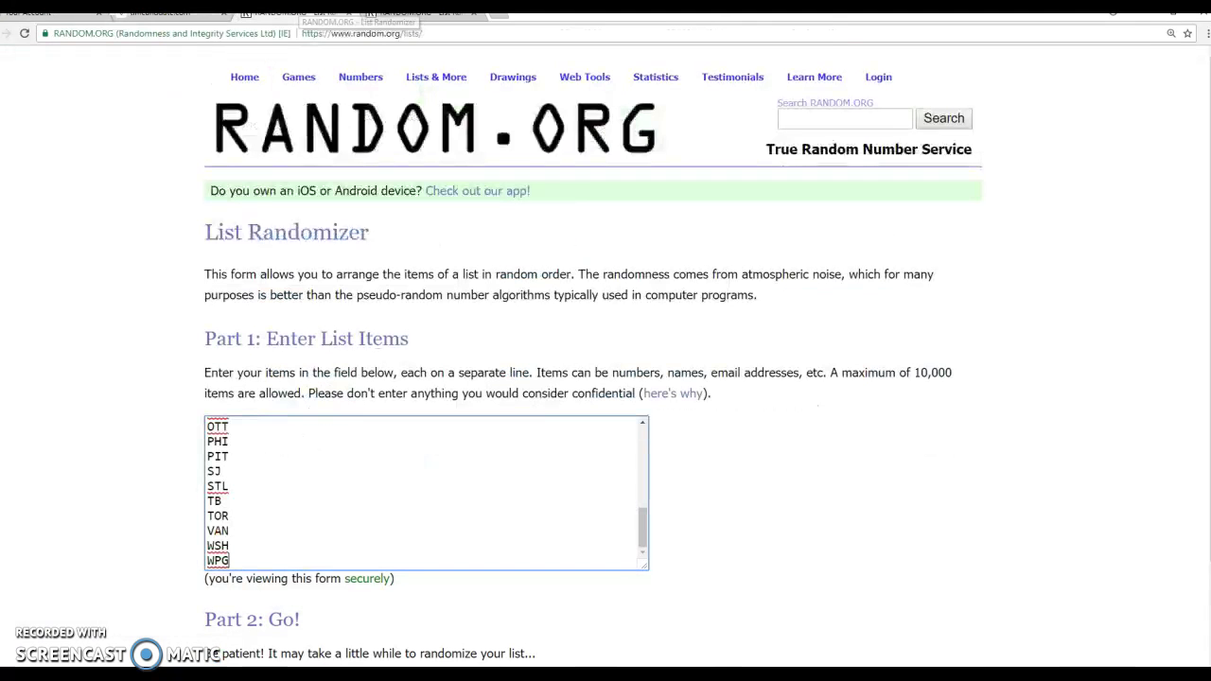
click(435, 454)
scroll(435, 454, down, 5)
click(416, 14)
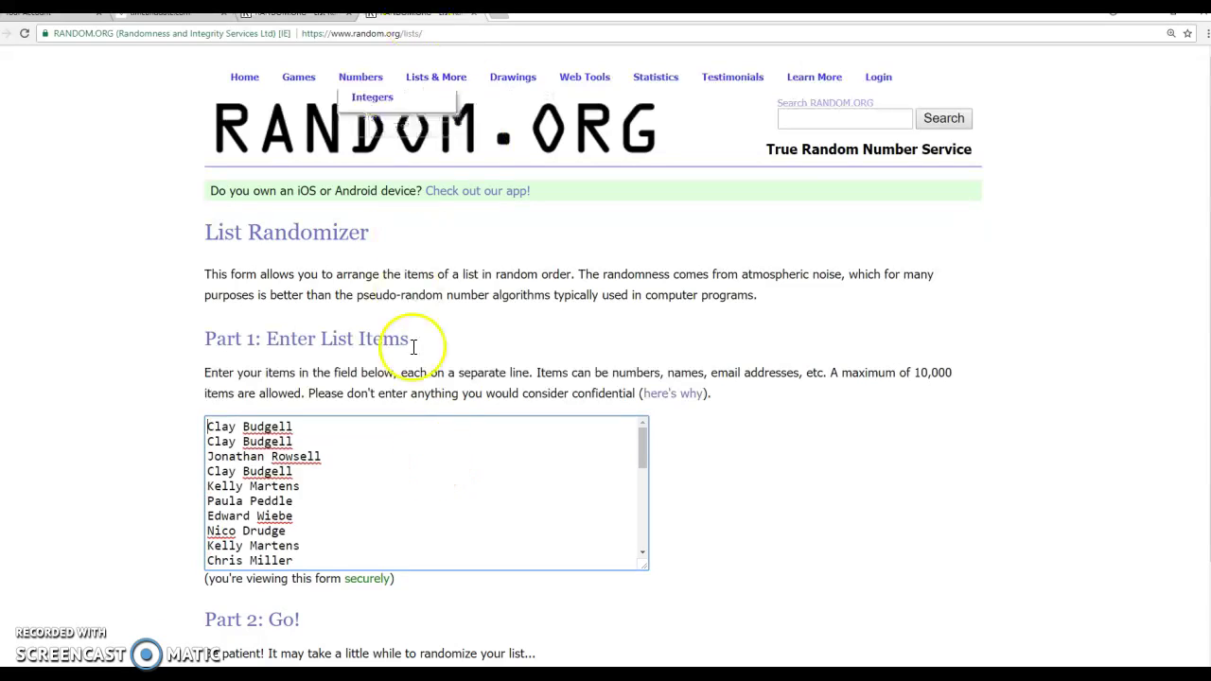
scroll(426, 473, down, 4)
scroll(441, 389, up, 1)
scroll(441, 389, up, 1)
scroll(441, 389, down, 5)
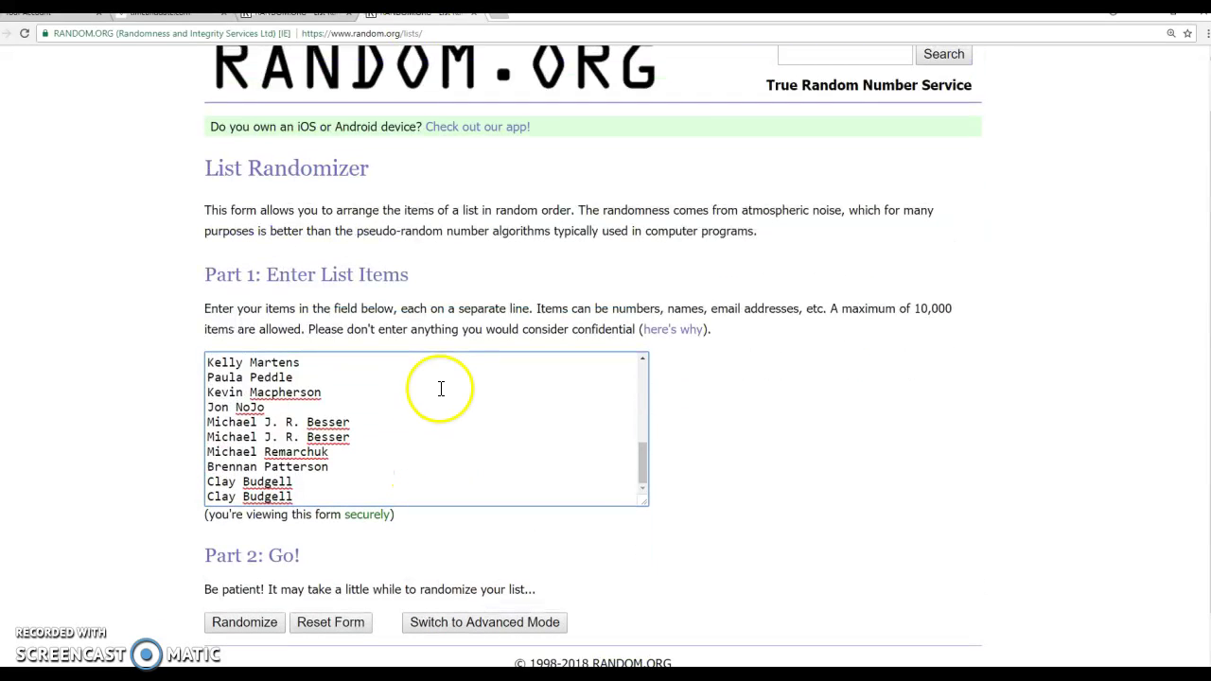
click(284, 13)
scroll(151, 539, down, 2)
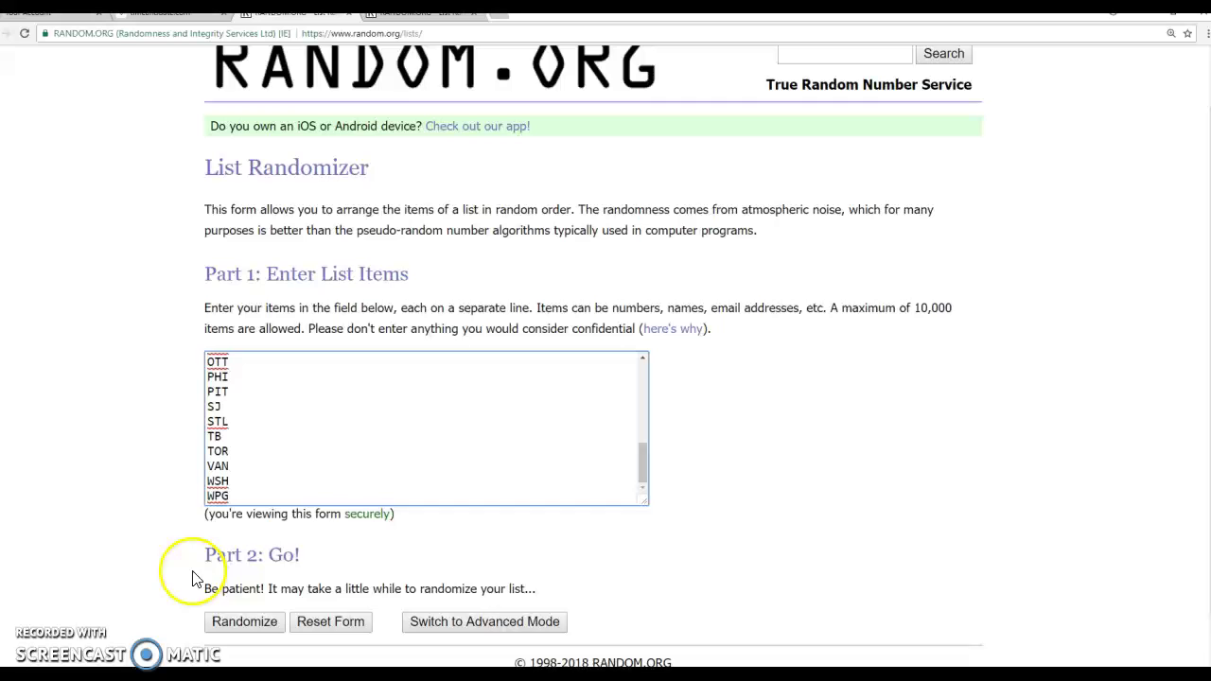
click(231, 623)
scroll(232, 632, down, 5)
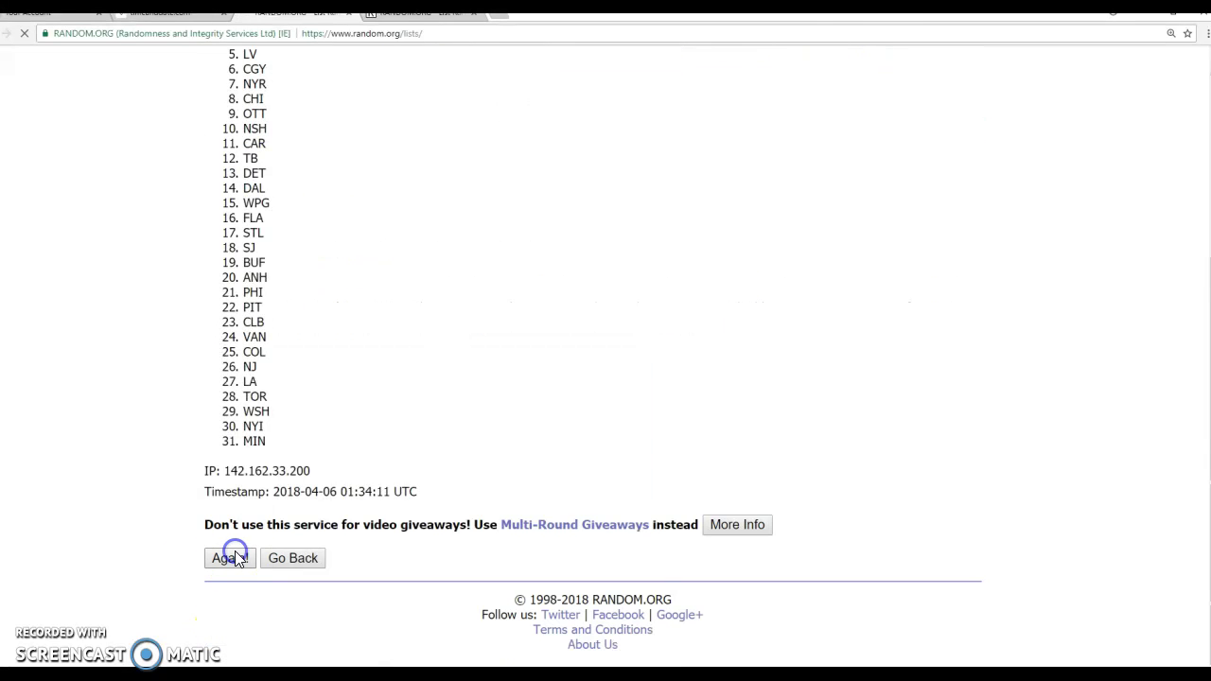
click(230, 557)
click(230, 558)
scroll(445, 549, down, 5)
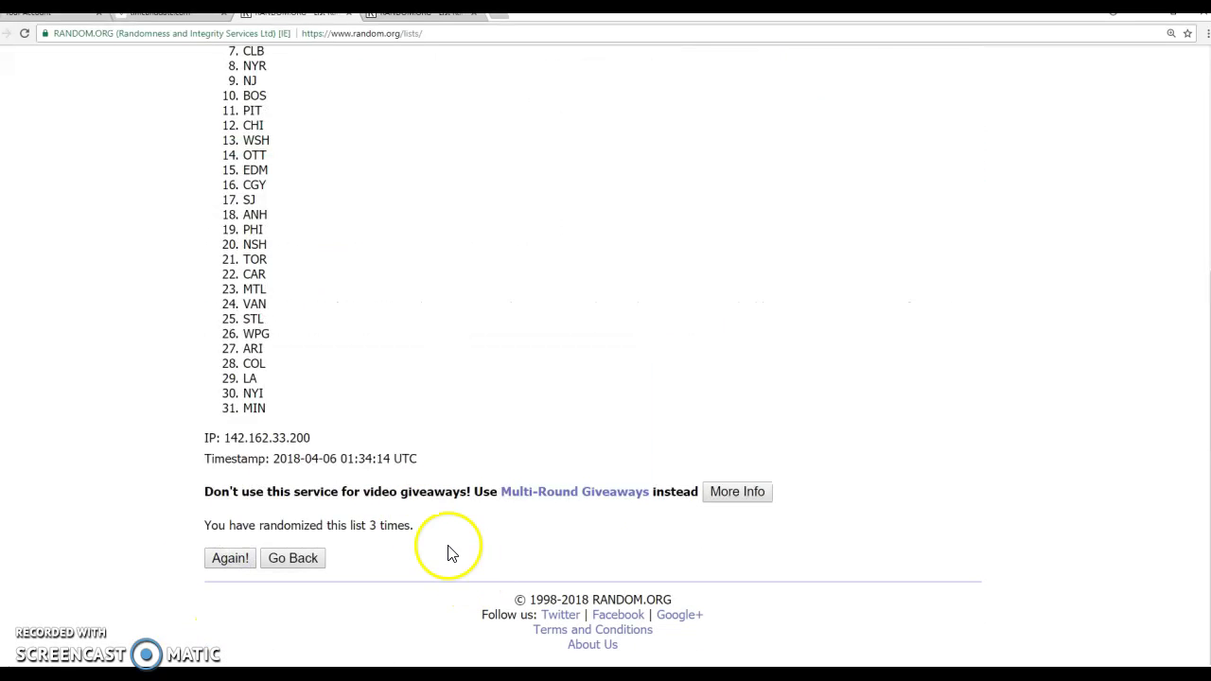
Step: Post the third-shuffle timestamp and count as a trimmed Facebook comment
drag(444, 530, 116, 454)
key(ctrl+c)
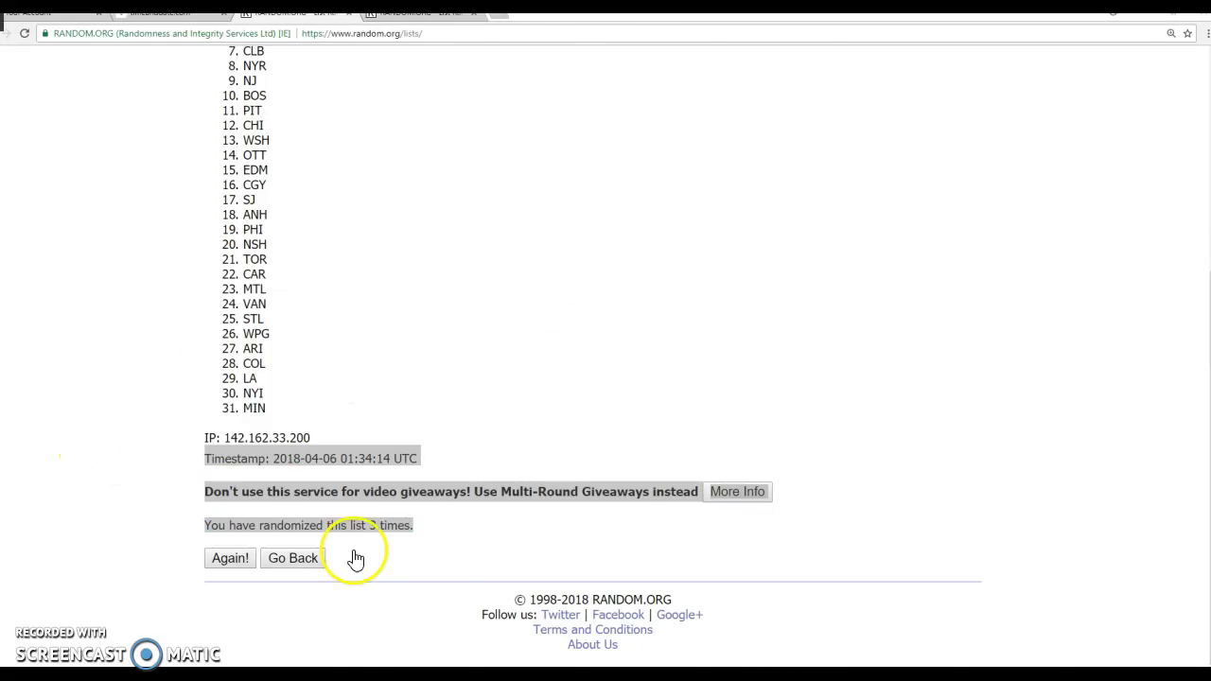
click(38, 13)
click(521, 568)
key(ctrl+v)
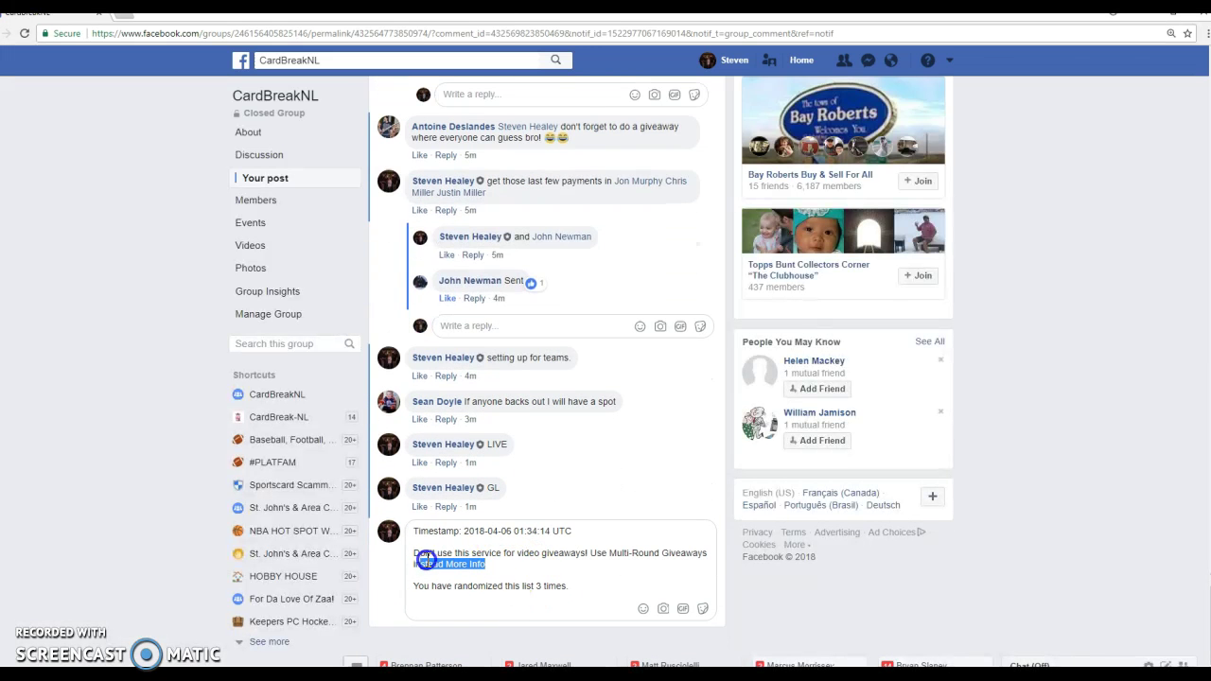
drag(487, 565, 414, 552)
key(BackSpace)
key(Return)
scroll(501, 478, down, 1)
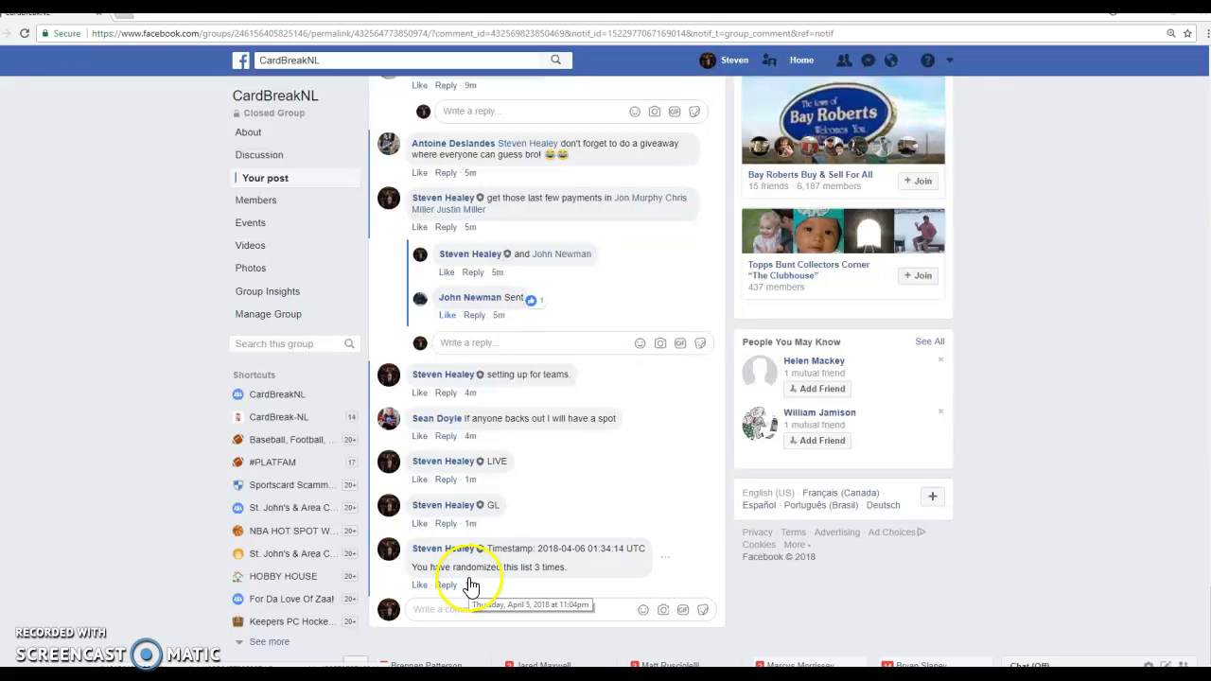
Step: Shuffle the team codes a fourth time and select the new timestamp text
key(ctrl+Tab)
key(ctrl+Tab)
key(ctrl+Tab)
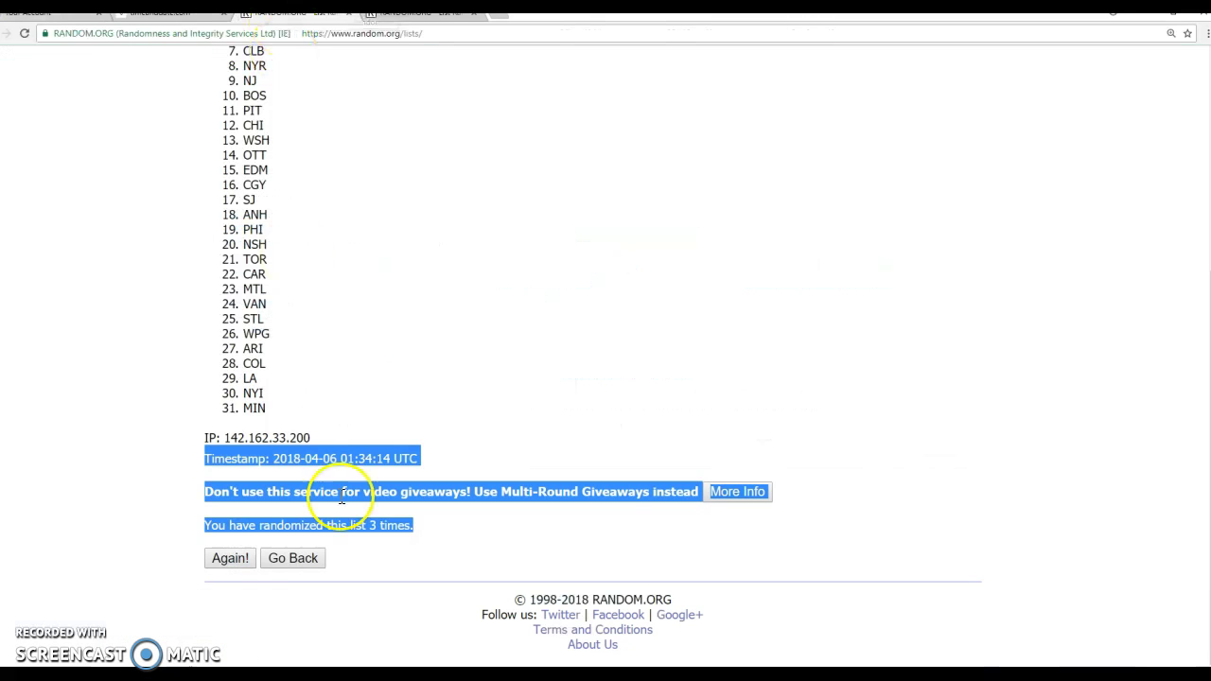
click(229, 559)
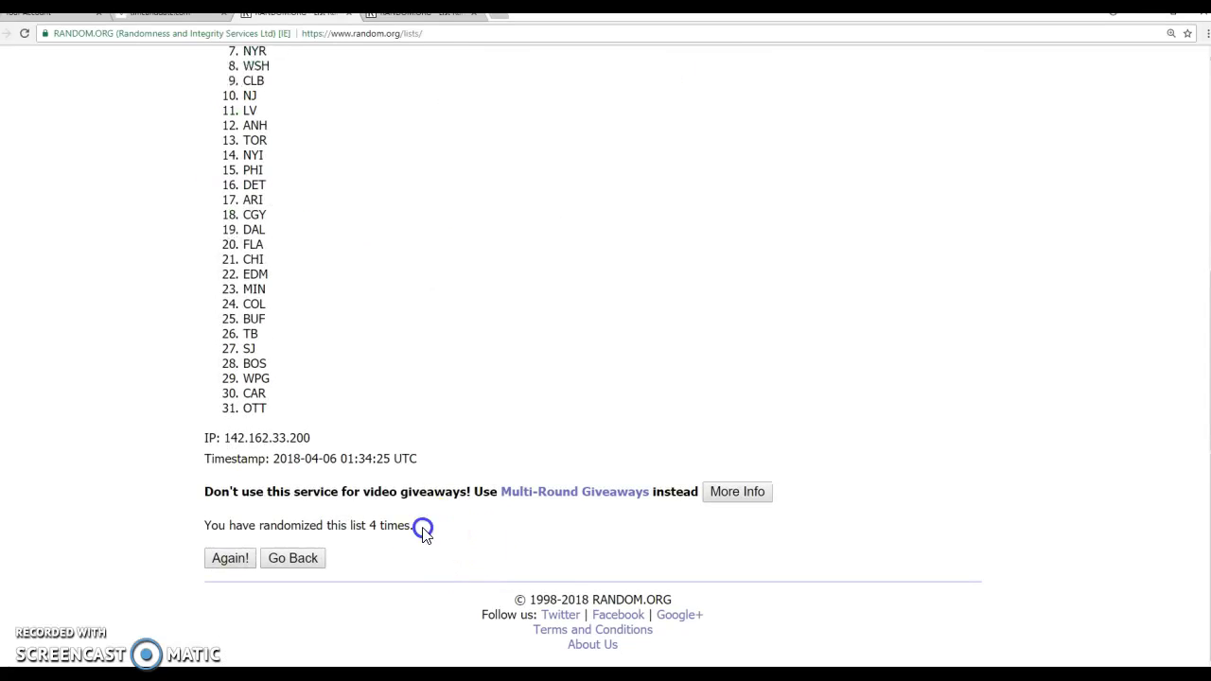
drag(421, 530, 153, 467)
Step: Comment the 01:34:25 UTC, randomized-4-times timestamp on Facebook, minus the extra lines
key(ctrl+c)
key(ctrl+Tab)
click(474, 625)
key(ctrl+v)
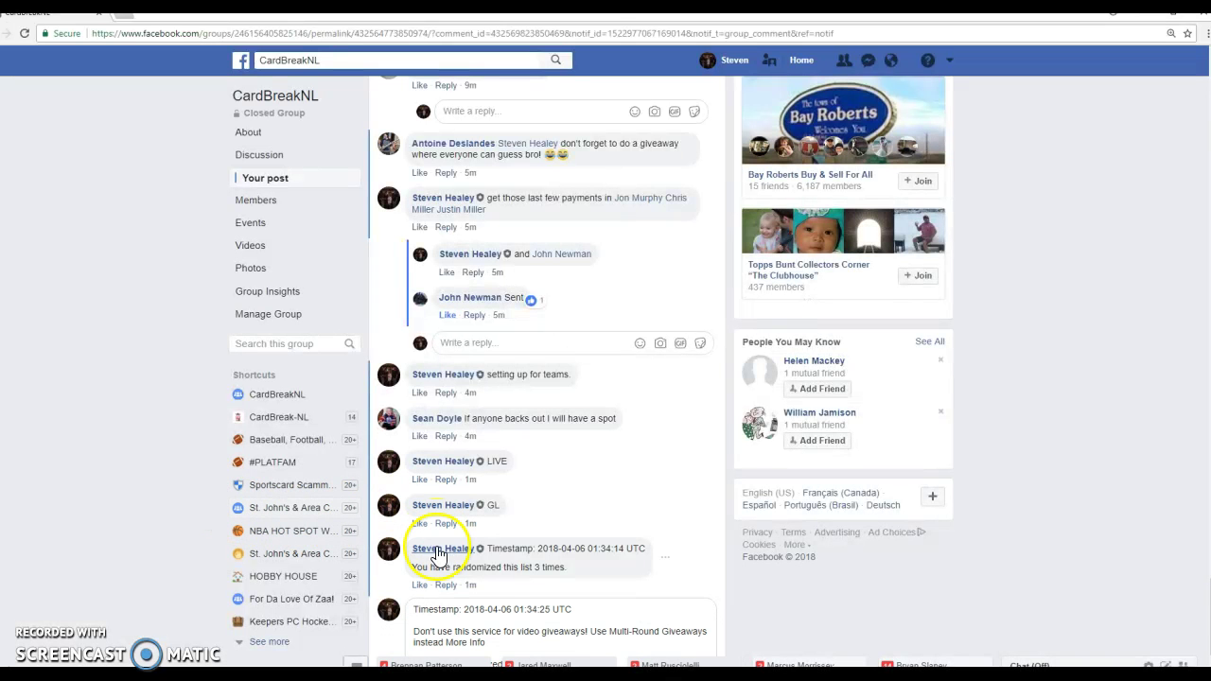
key(BackSpace)
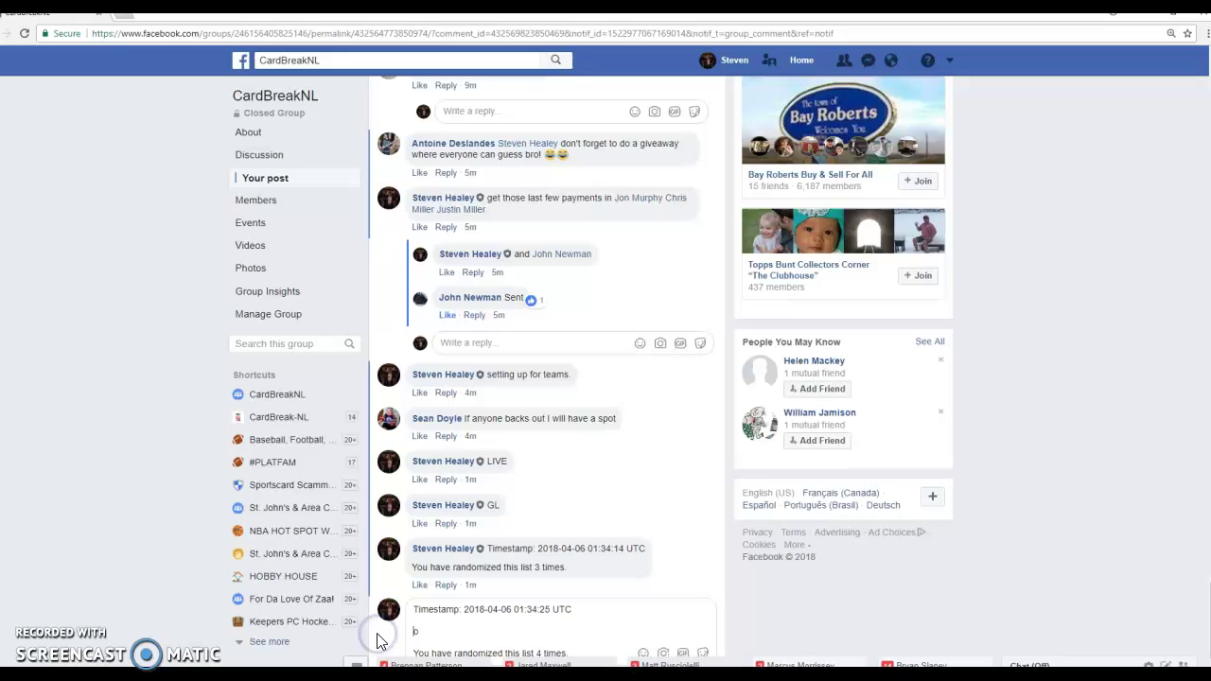
key(Return)
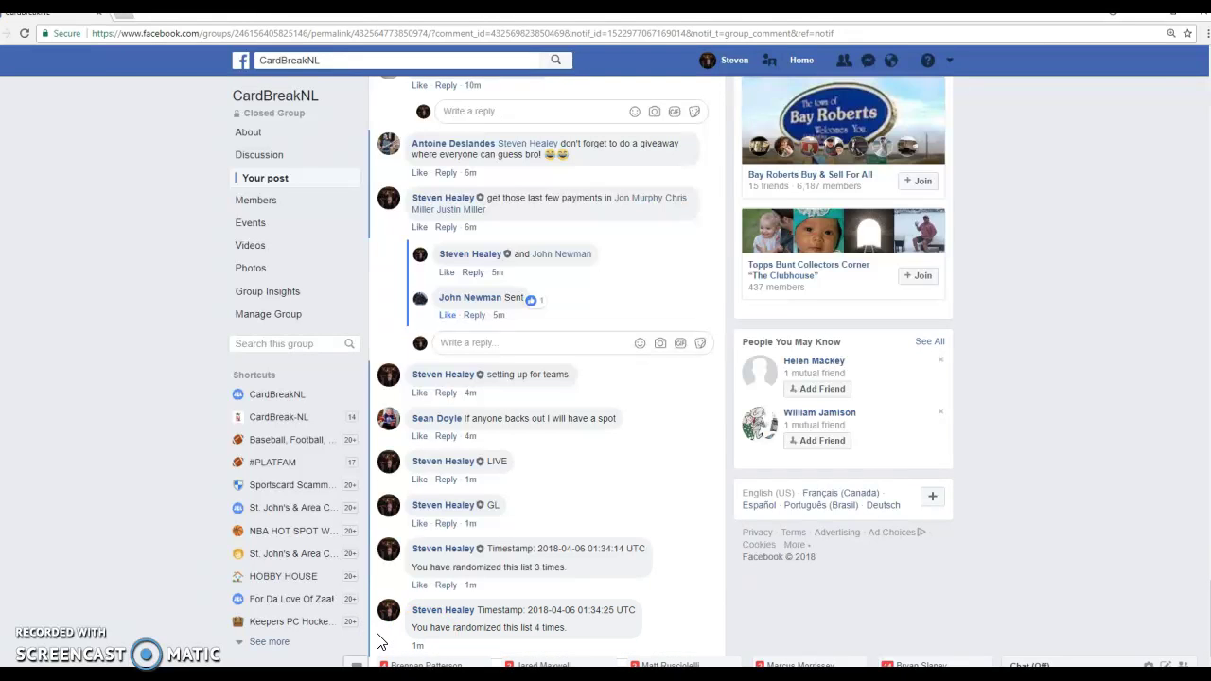
scroll(516, 632, down, 1)
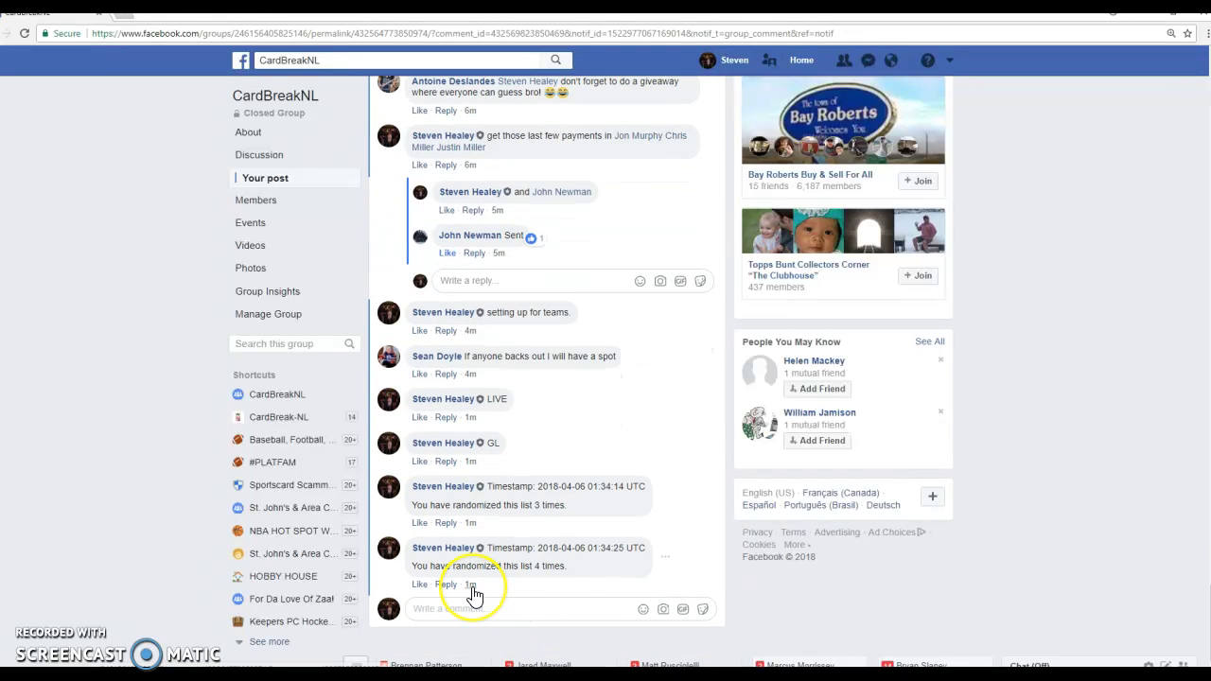
key(alt+Tab)
Step: Paste the first fifteen shuffled codes, NSH through PHI, into column A from A1
key(ctrl+Tab)
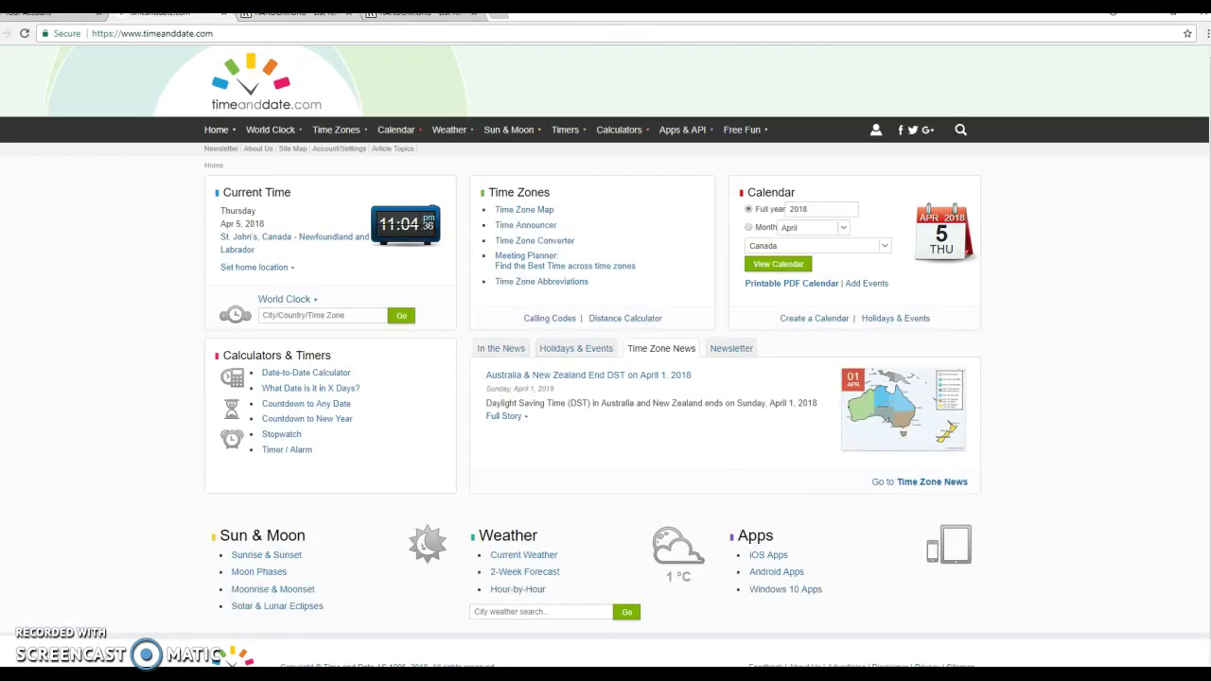
key(ctrl+shift+Tab)
scroll(367, 227, up, 5)
drag(244, 219, 311, 416)
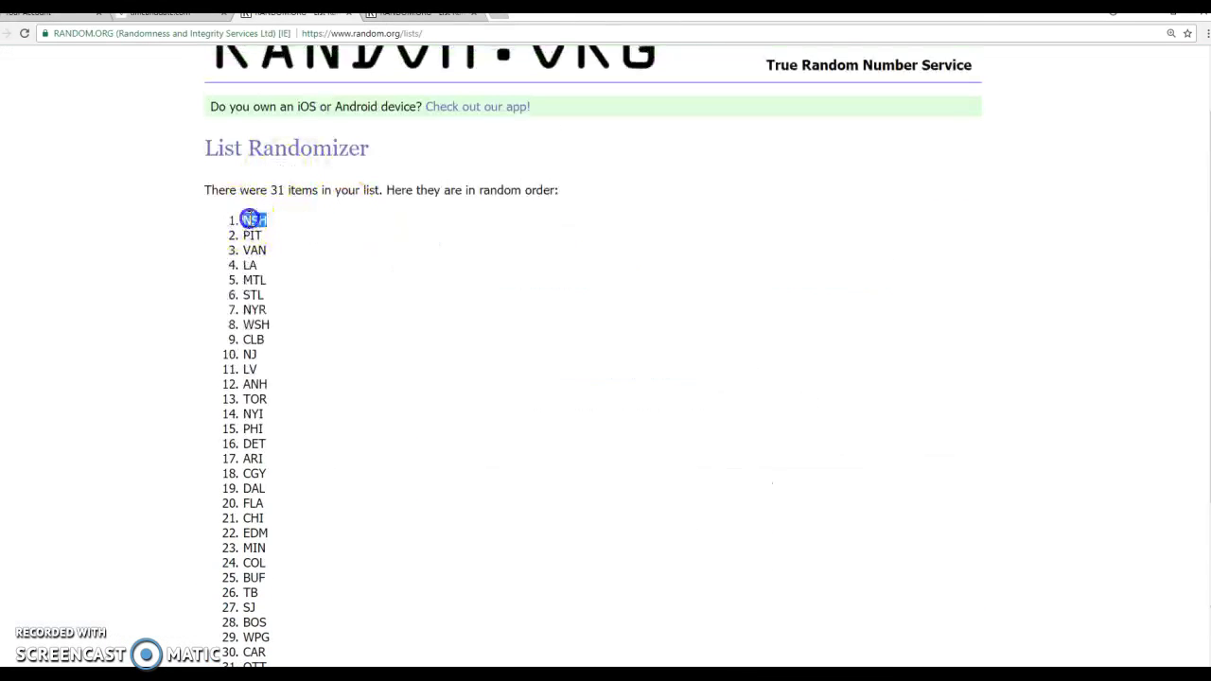
key(ctrl+c)
key(alt+Tab)
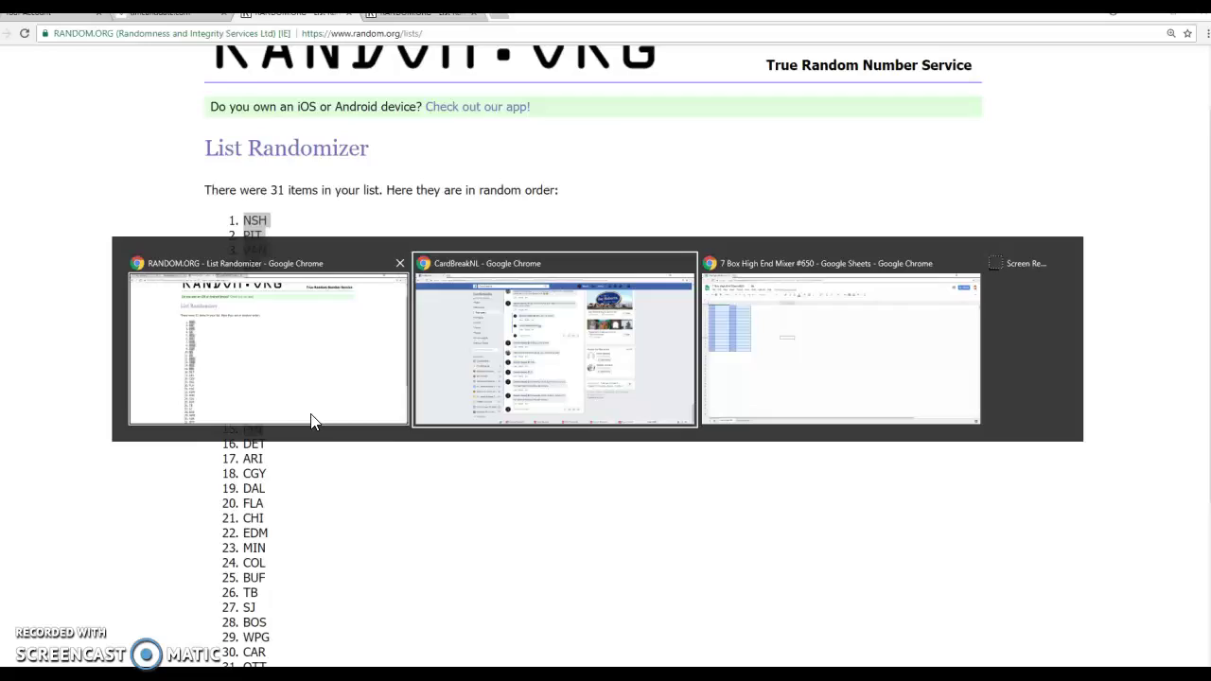
click(19, 154)
key(ctrl+v)
Step: Copy the remaining shuffled codes, DET through OTT, from RANDOM.ORG
key(alt+Tab)
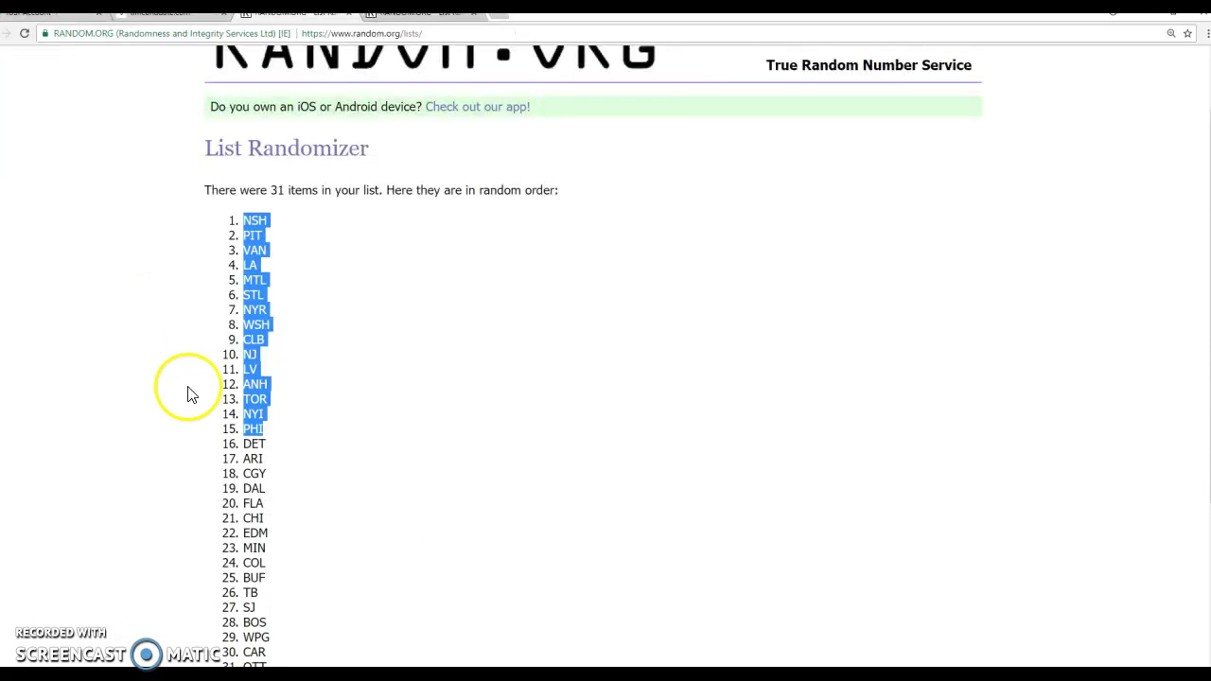
drag(245, 343, 272, 571)
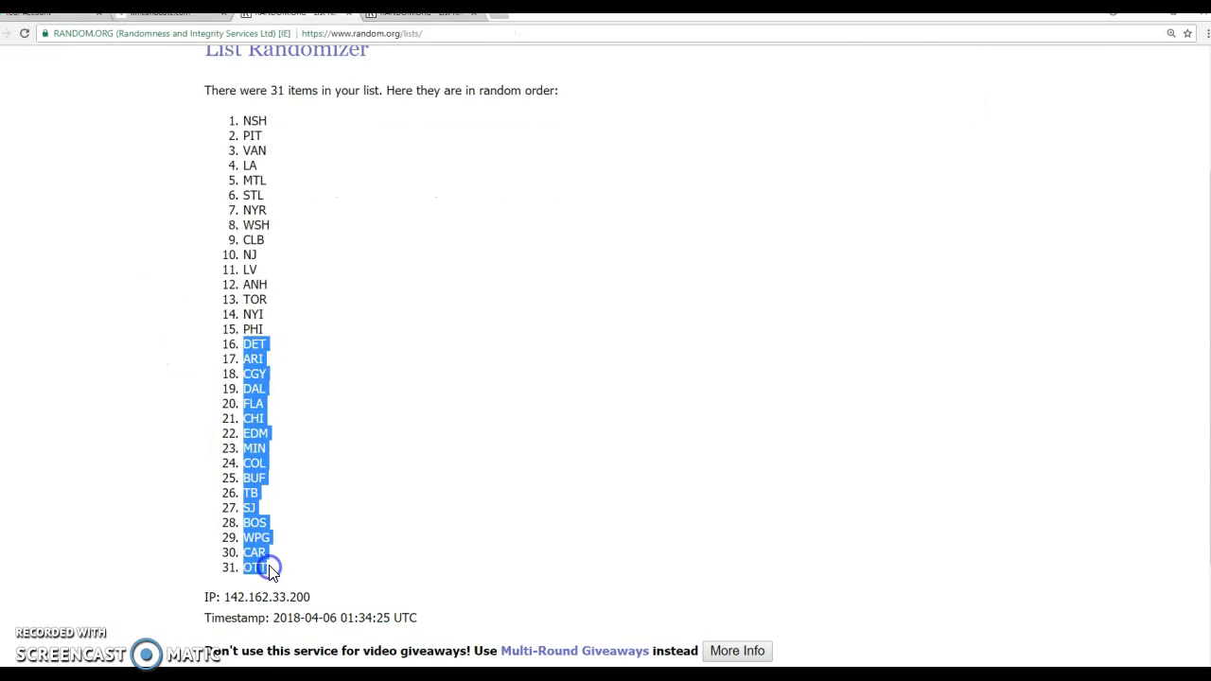
key(ctrl+c)
key(alt+Tab)
Step: Paste the sixteen codes DET through OTT into column C starting at C1
click(113, 155)
key(ctrl+v)
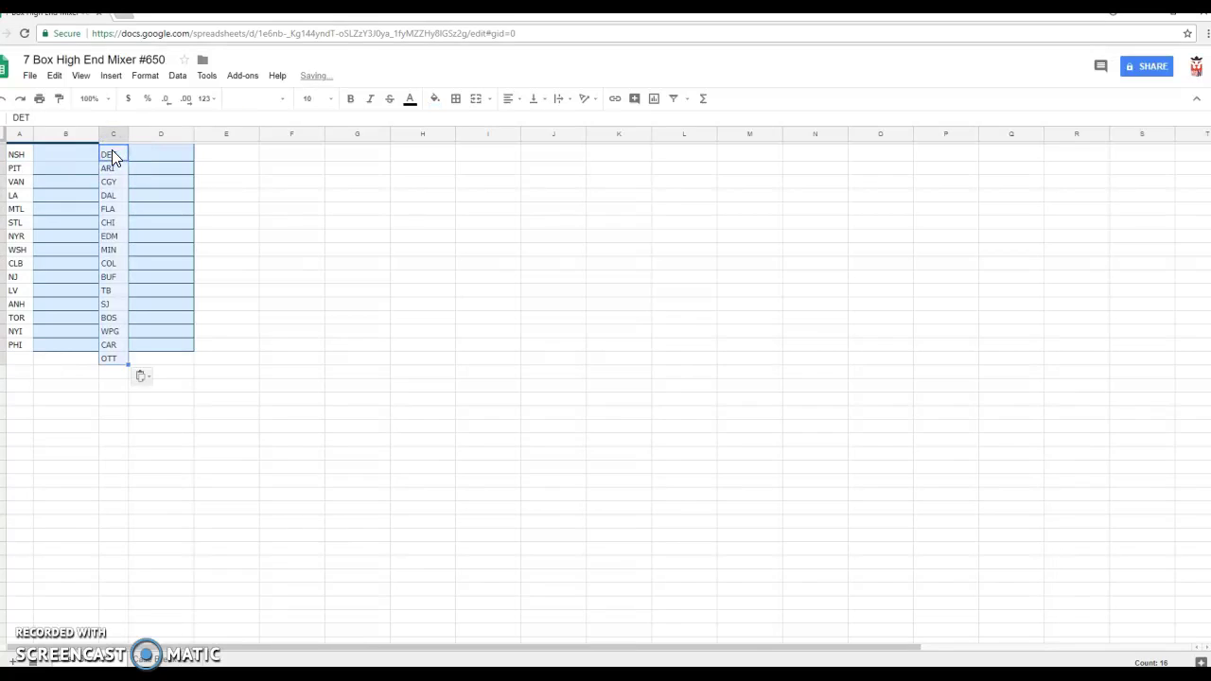
key(alt+Tab)
key(alt+Tab)
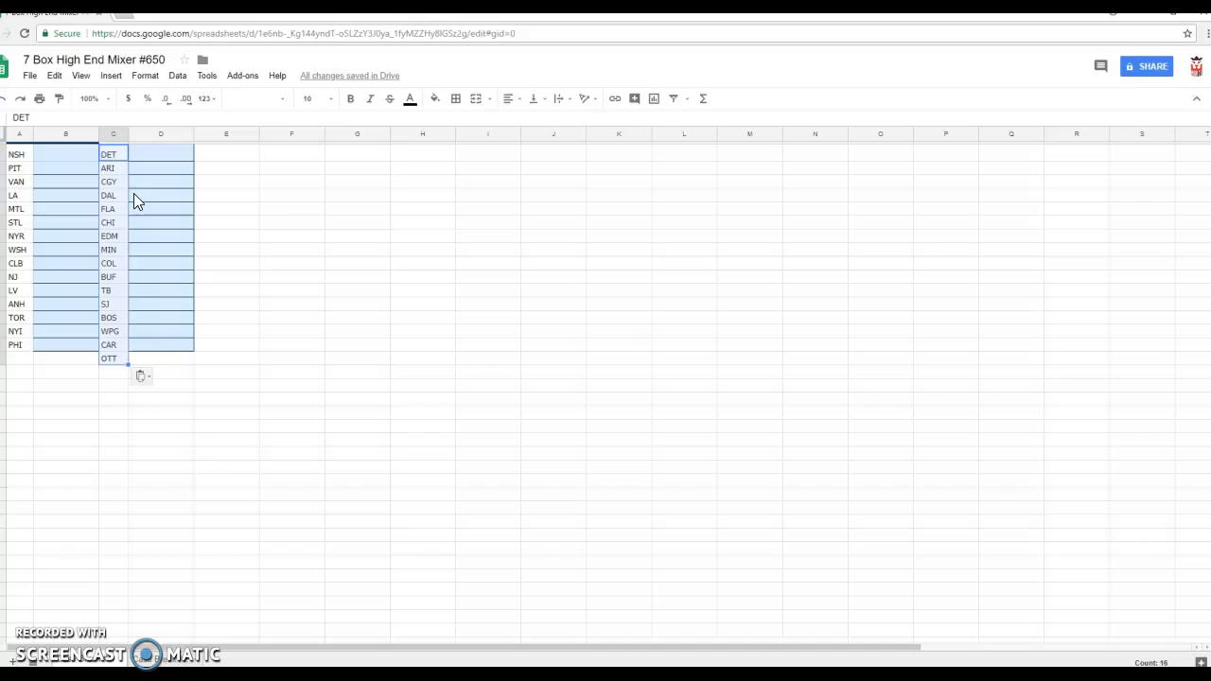
Step: Re-paste the codes ANH through PHI into column A
click(16, 294)
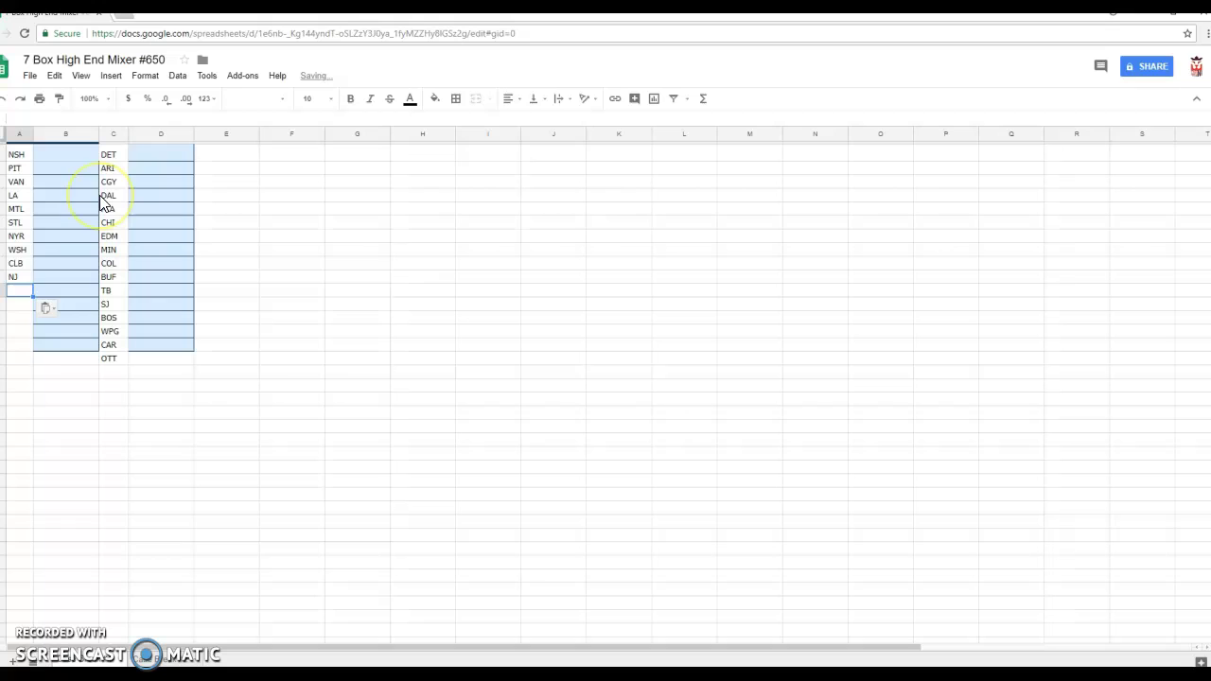
key(ctrl+v)
click(19, 372)
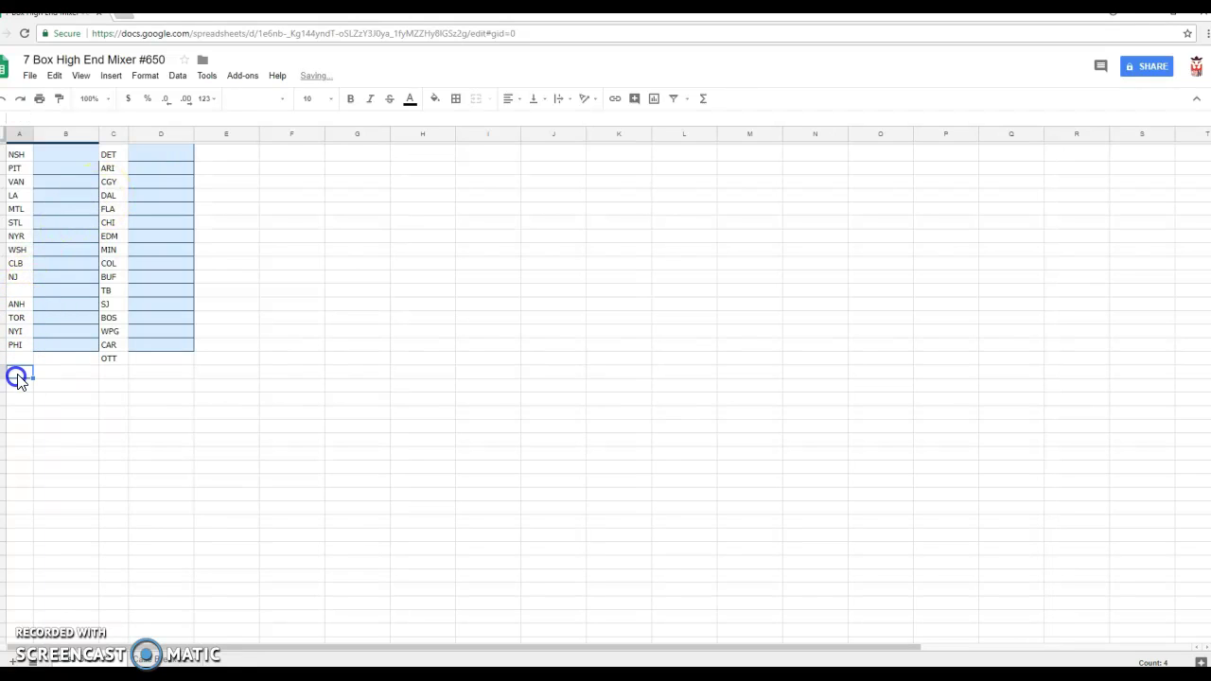
drag(18, 305, 18, 340)
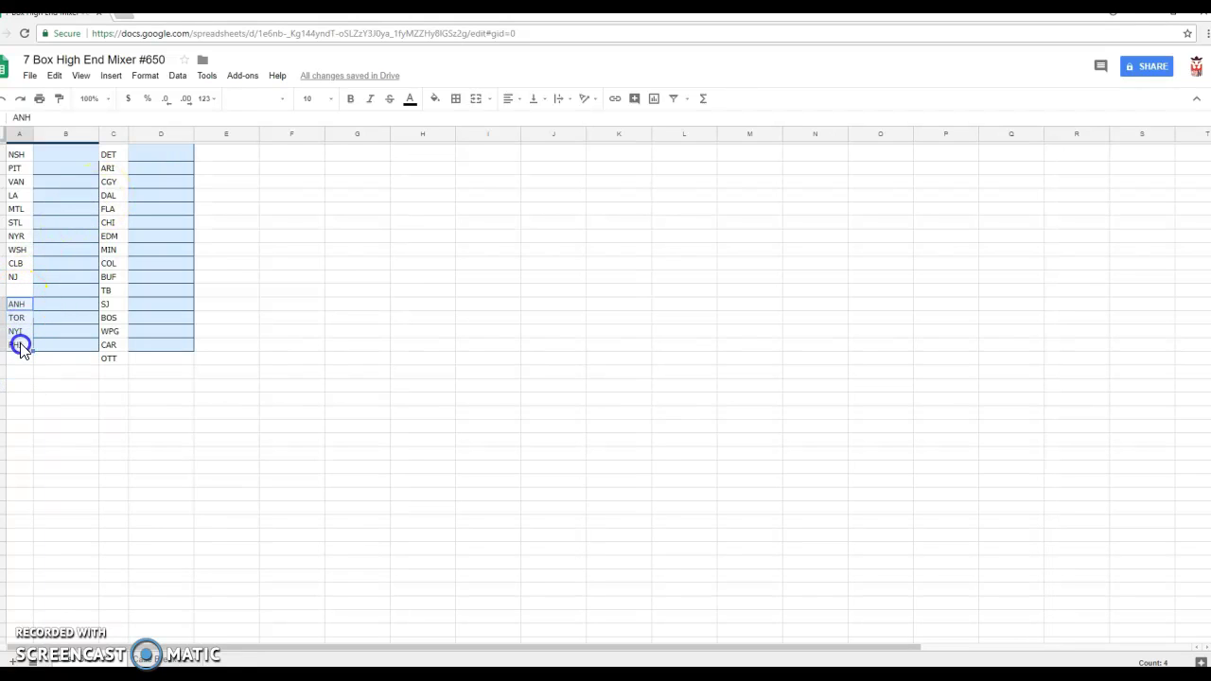
click(16, 293)
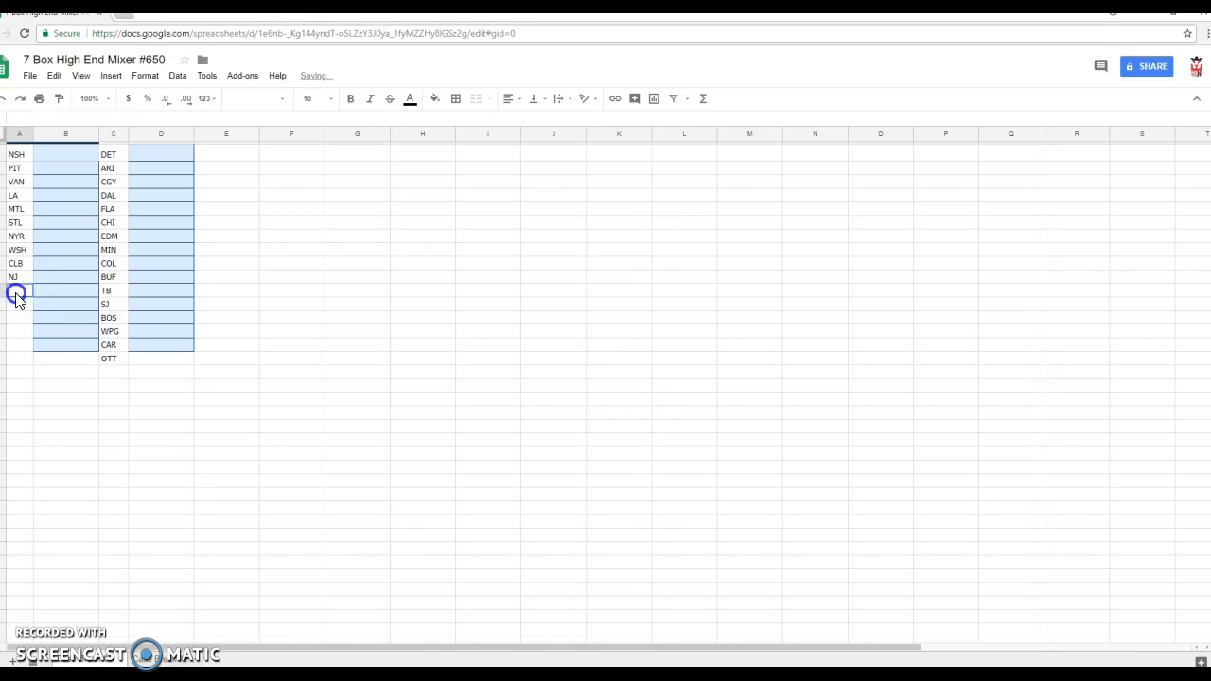
Step: Add DET to column A directly below PHI
click(110, 155)
click(19, 344)
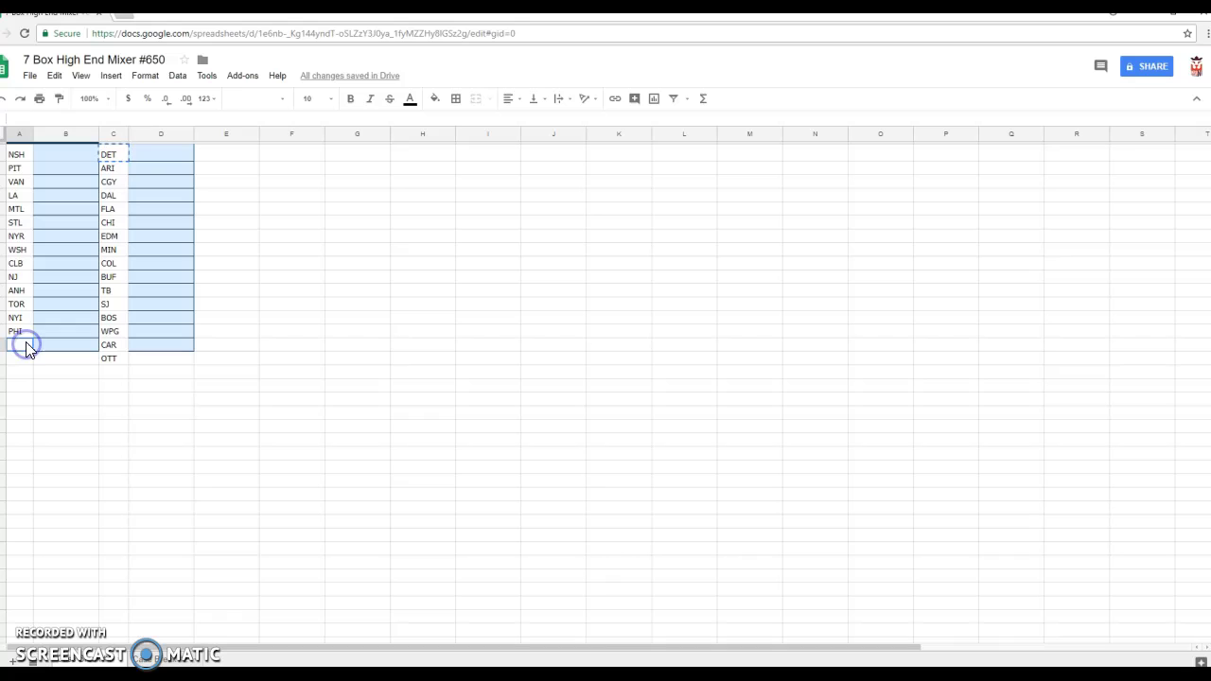
key(ctrl+v)
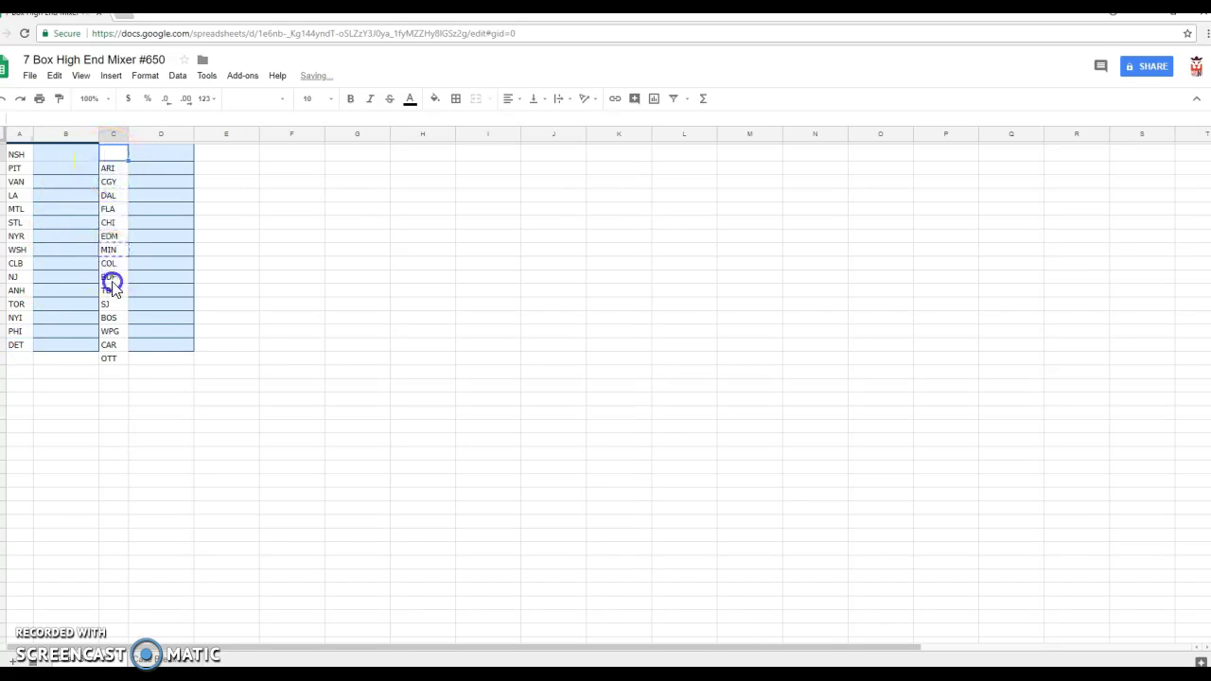
click(151, 374)
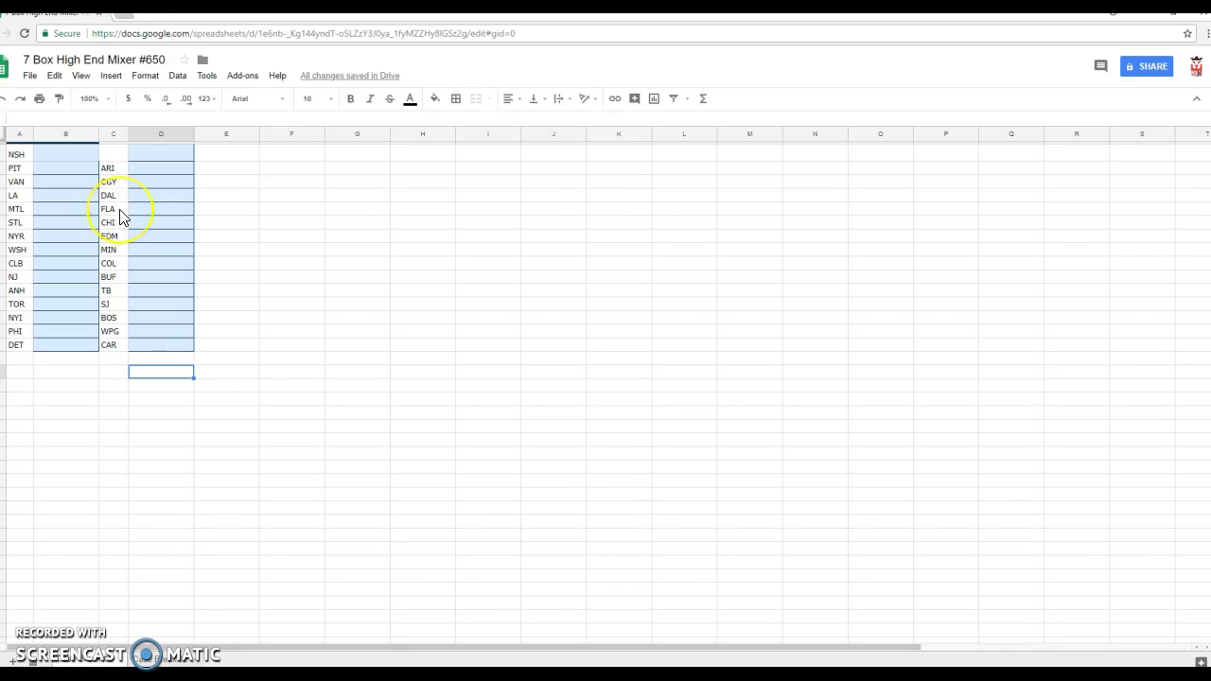
Step: Restore OTT, then move codes ARI through OTT up to start at C1
key(ctrl+z)
drag(113, 170, 119, 360)
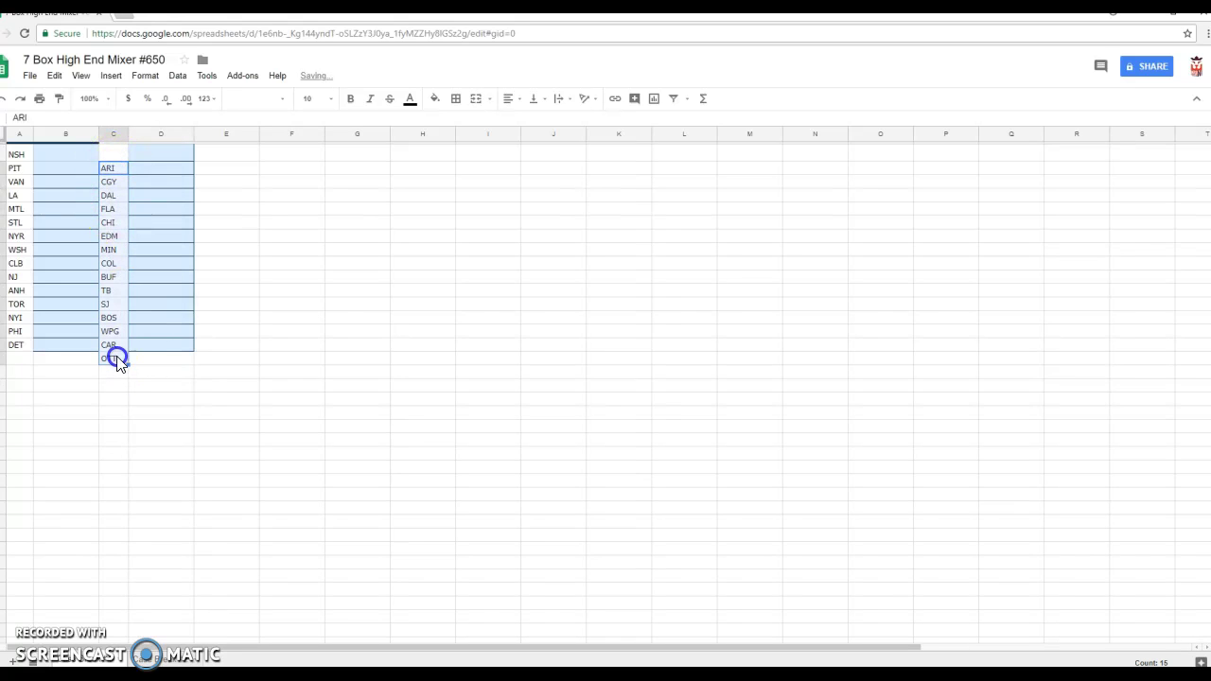
click(113, 156)
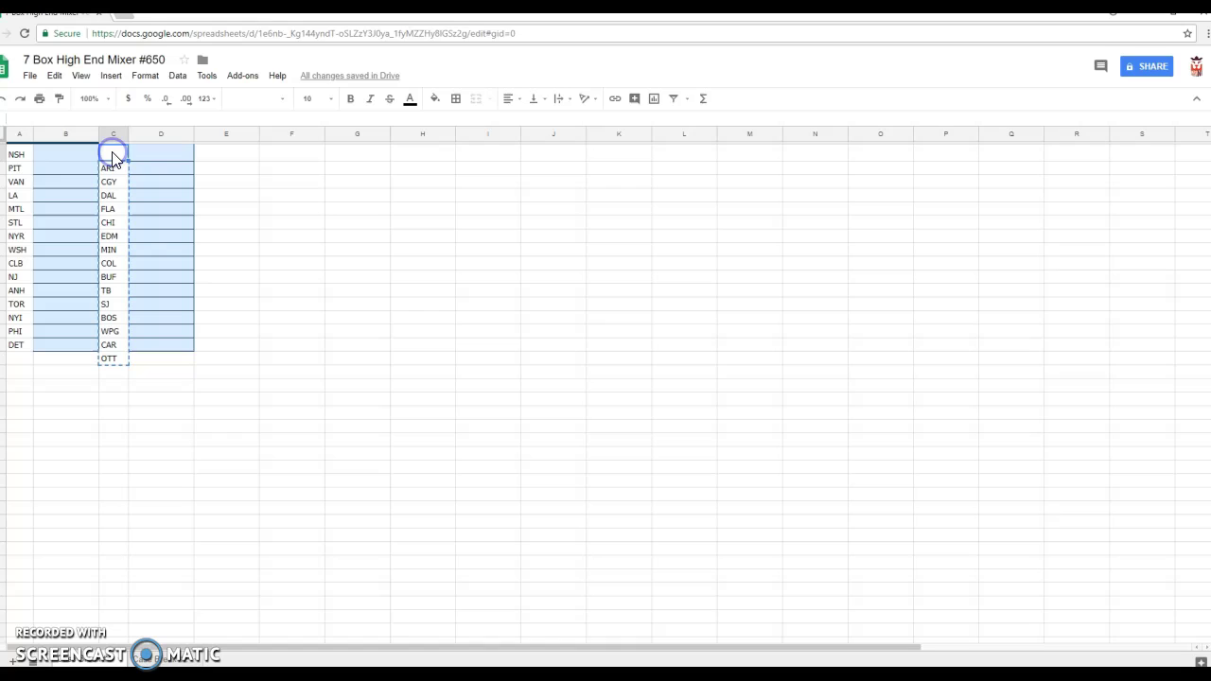
drag(114, 171, 126, 341)
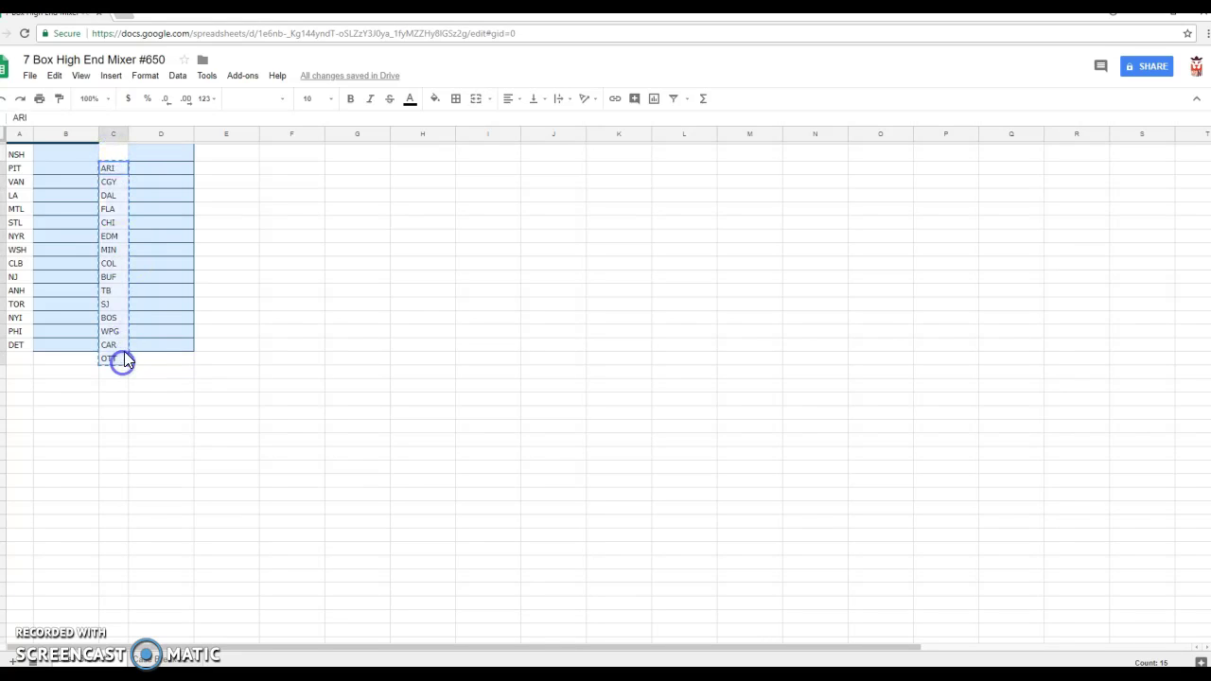
key(Delete)
click(113, 155)
key(ctrl+v)
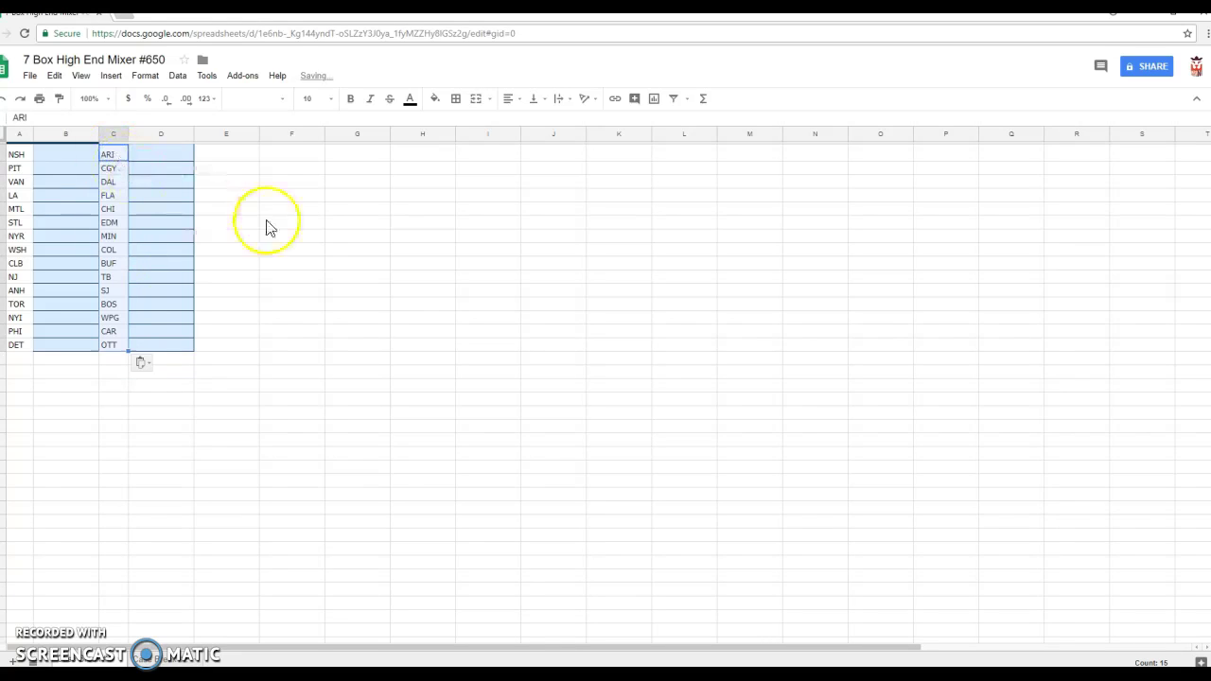
click(303, 223)
Step: Randomize the participant-name list on RANDOM.ORG three times
key(alt+Tab)
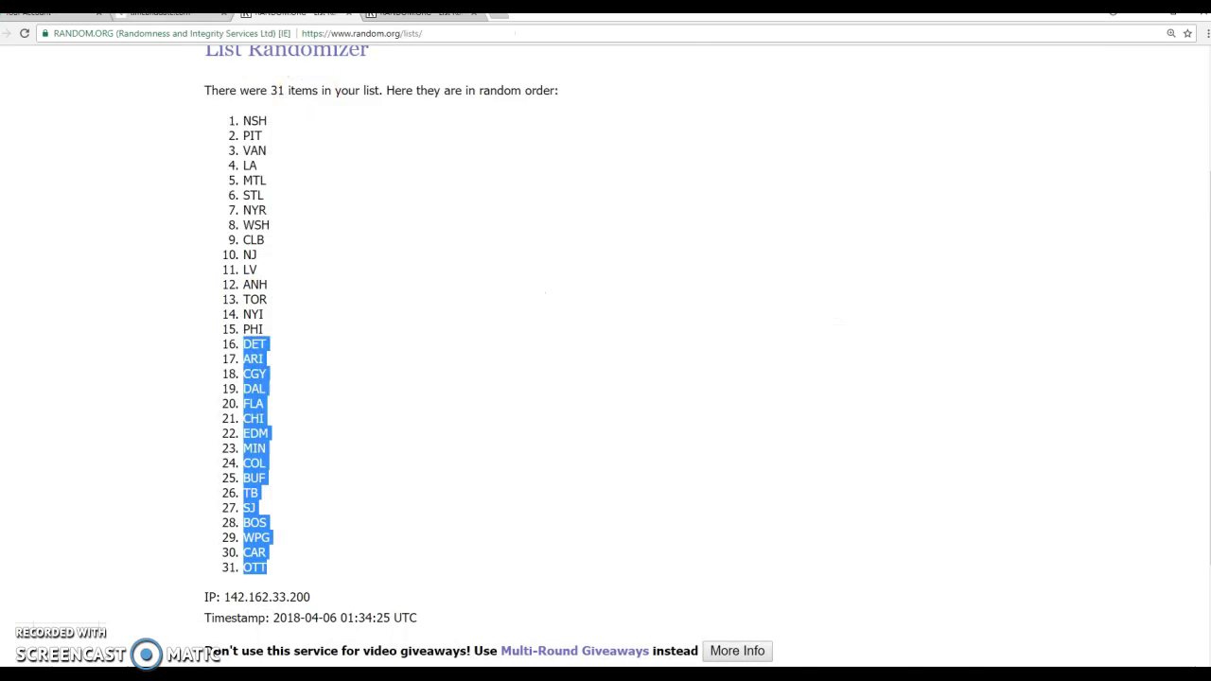
key(ctrl+Tab)
key(ctrl+Tab)
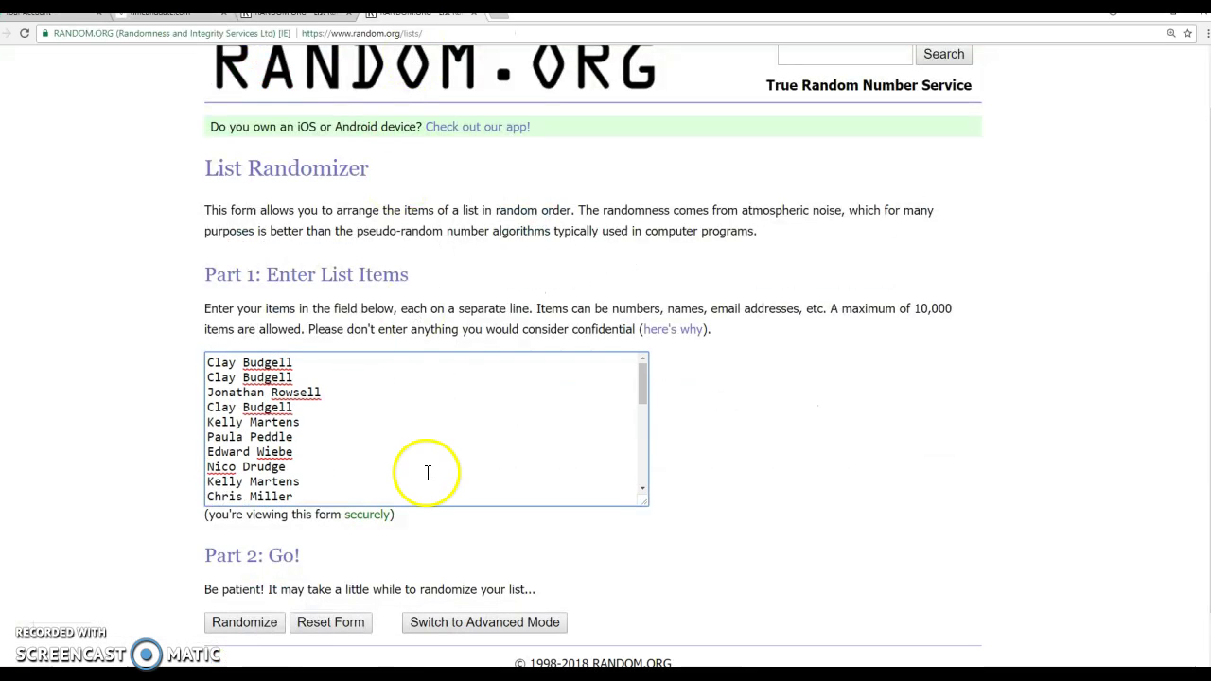
click(245, 622)
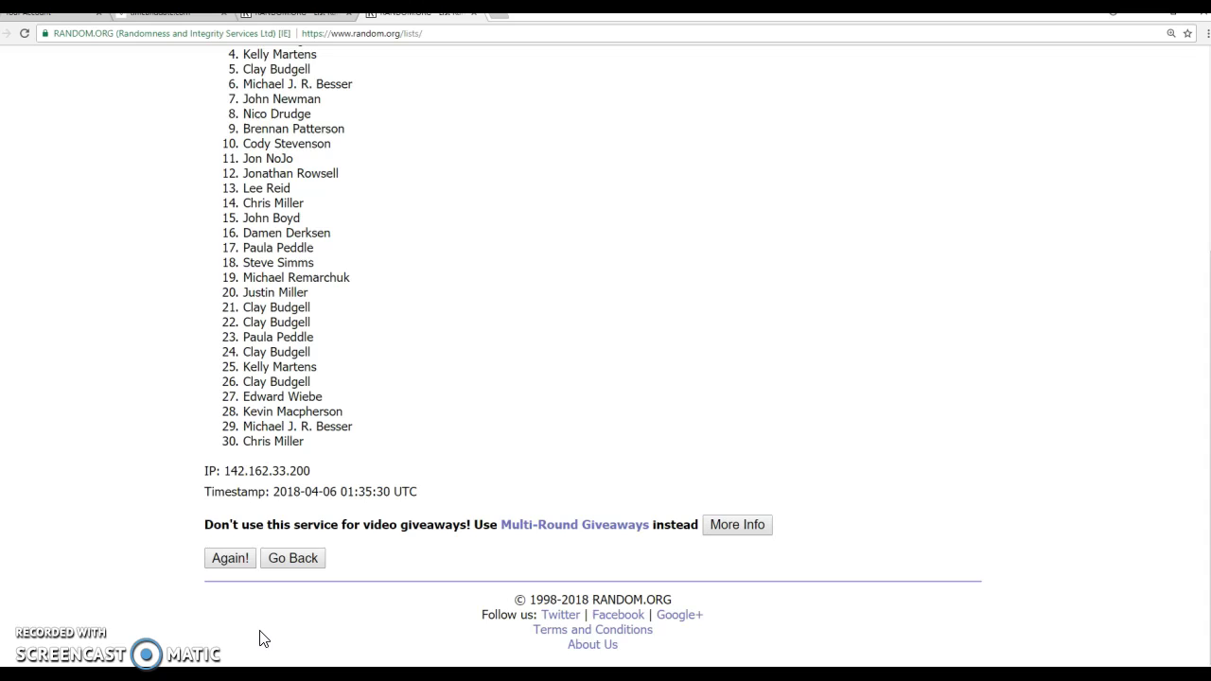
click(232, 558)
scroll(256, 565, down, 5)
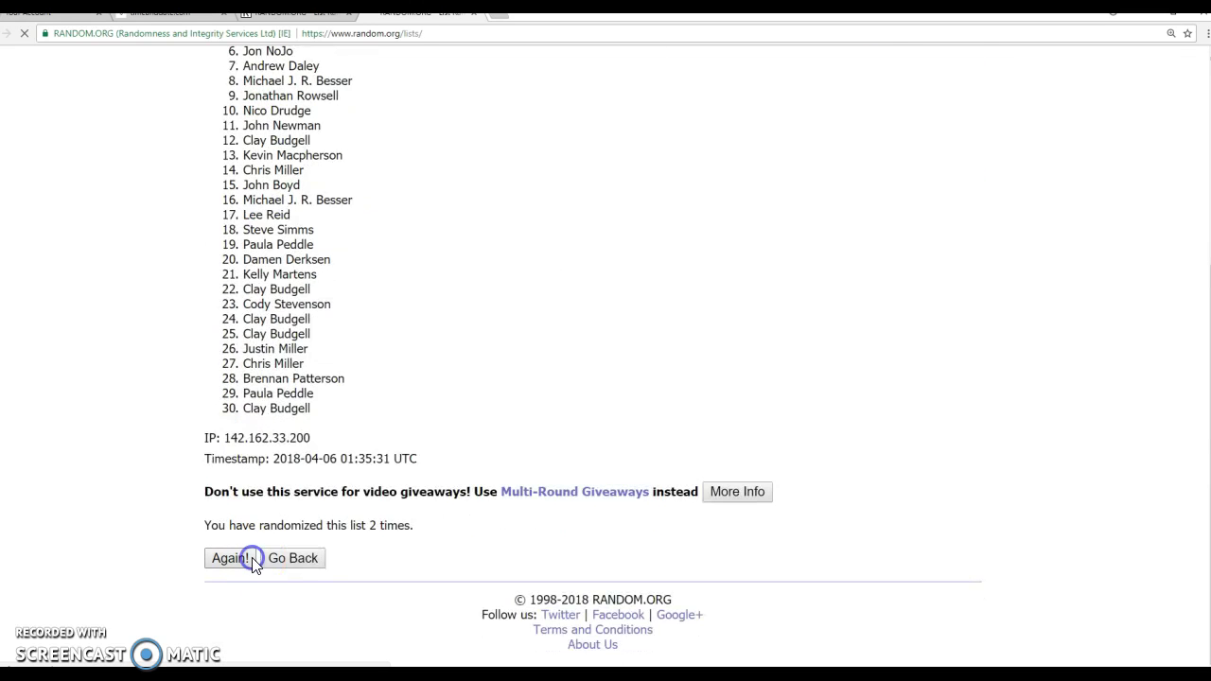
click(230, 557)
Step: Comment the 01:35:32 UTC timestamp on Facebook, without the IP and warning lines
drag(417, 527, 90, 445)
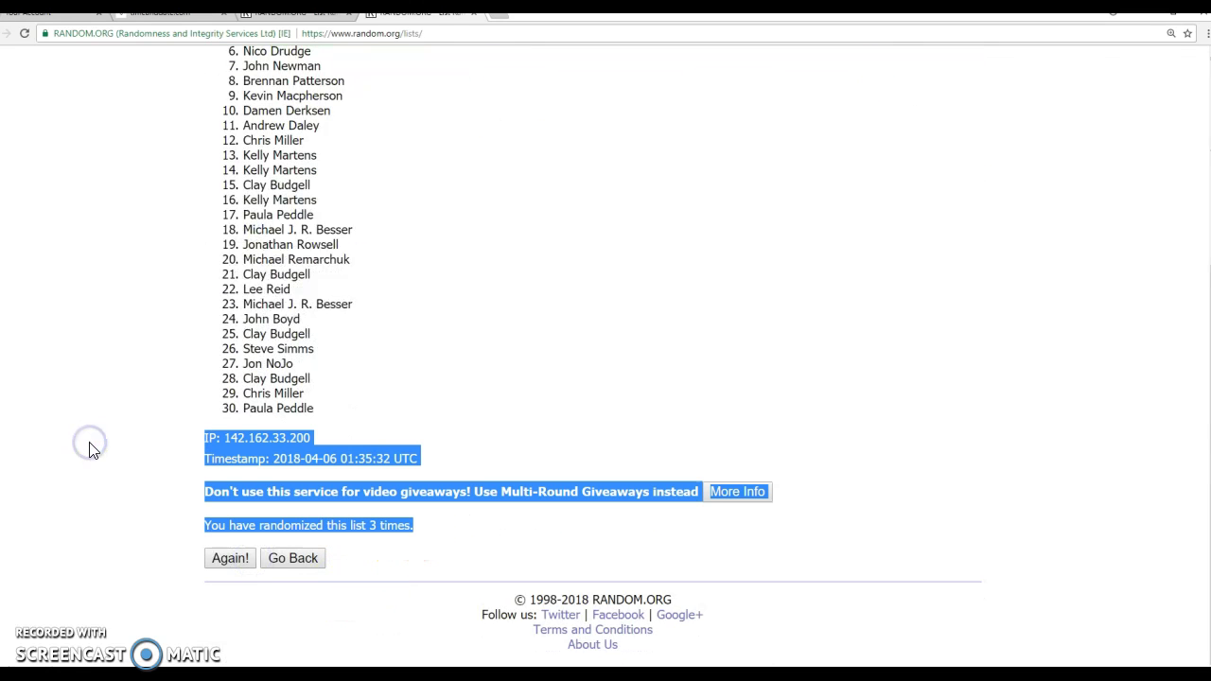
key(ctrl+c)
key(ctrl+Tab)
key(ctrl+Tab)
key(ctrl+v)
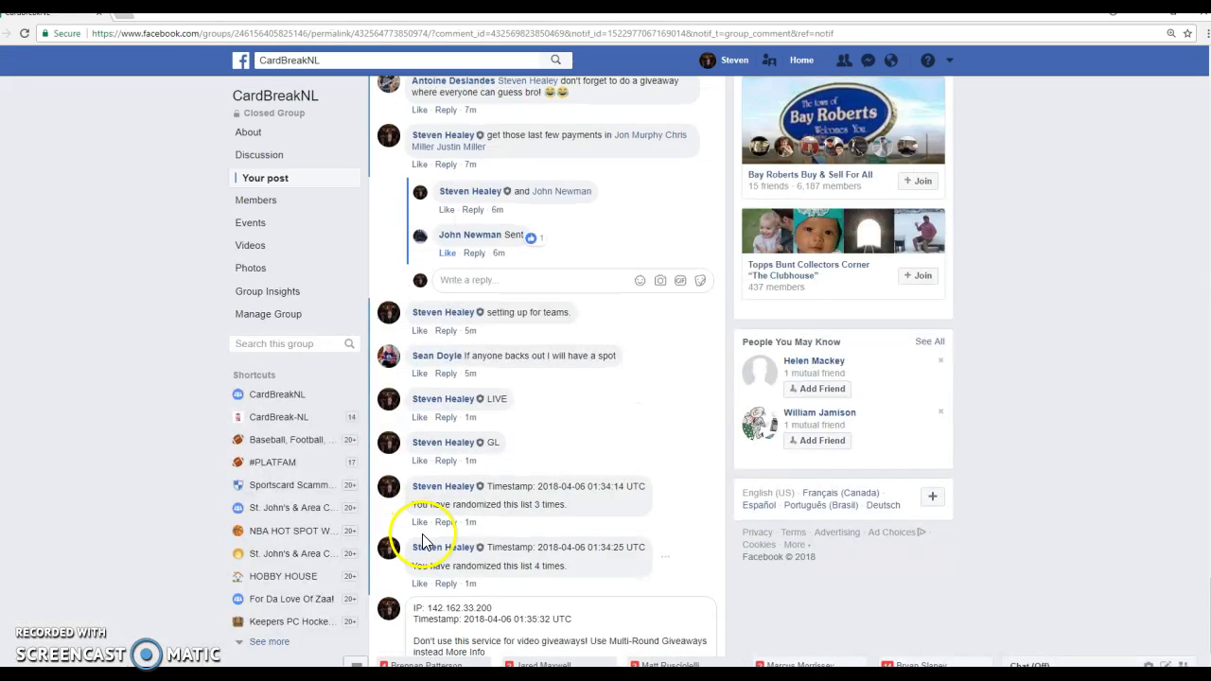
drag(493, 608, 414, 608)
key(BackSpace)
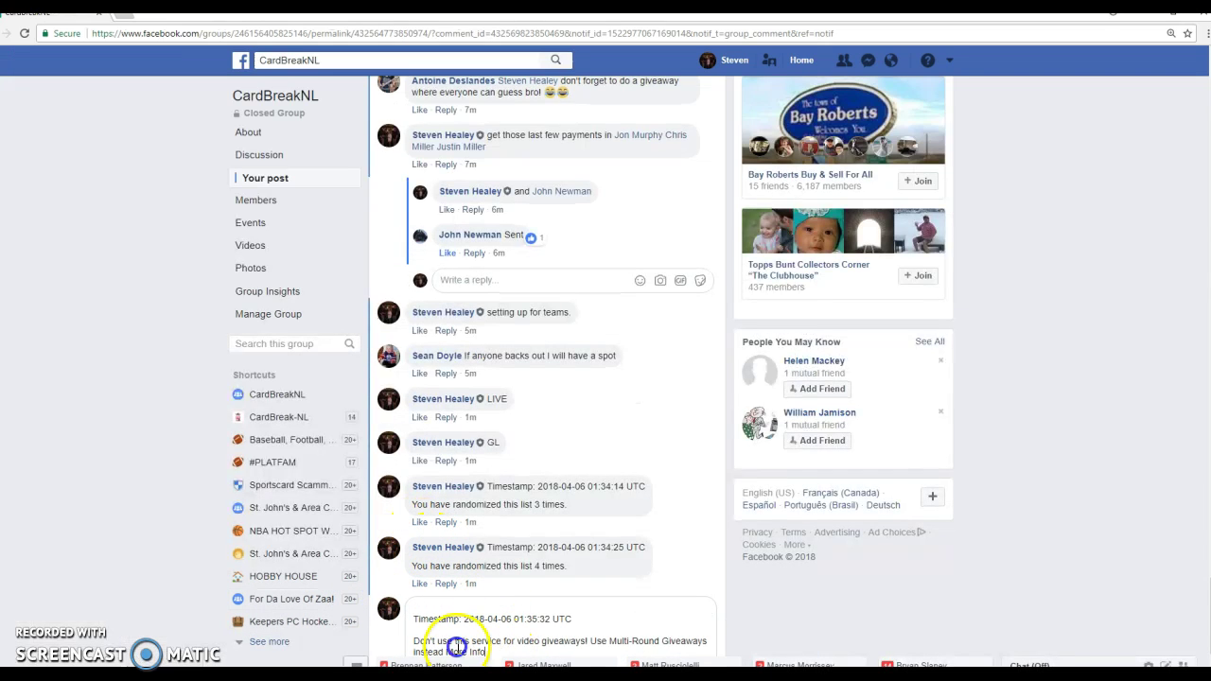
drag(458, 646, 414, 641)
key(BackSpace)
key(Return)
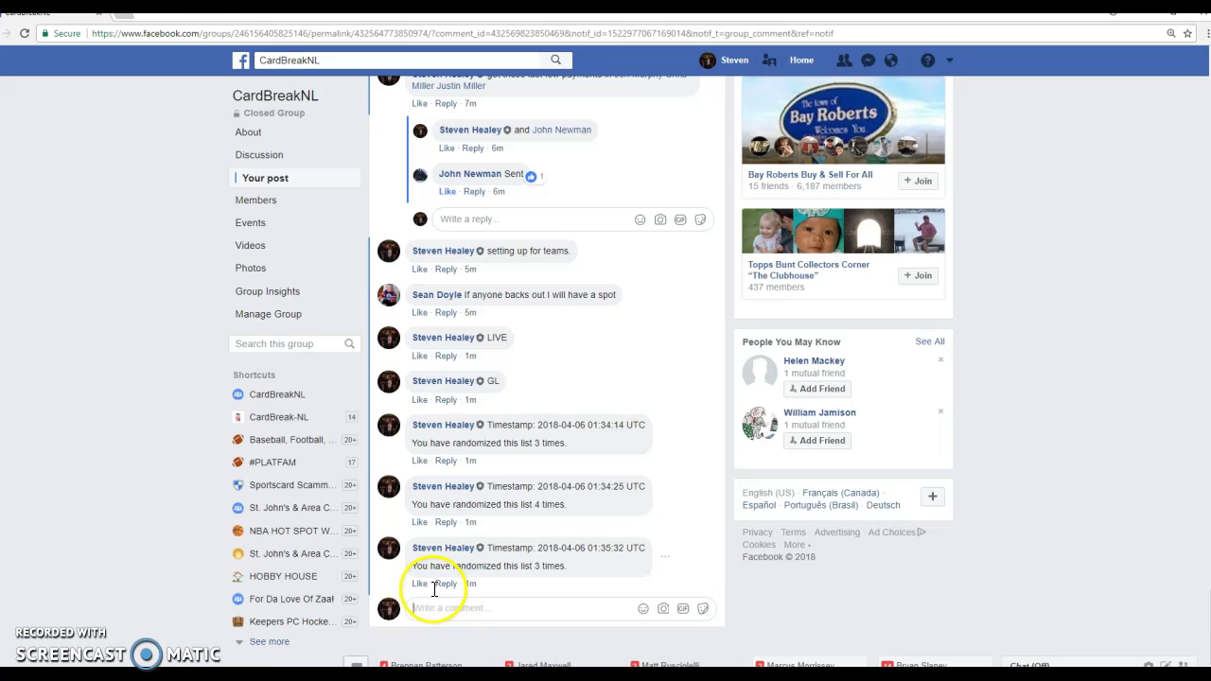
Step: Reshuffle the names once more and copy the 01:35:46 UTC, 4-times timestamp block
key(ctrl+Tab)
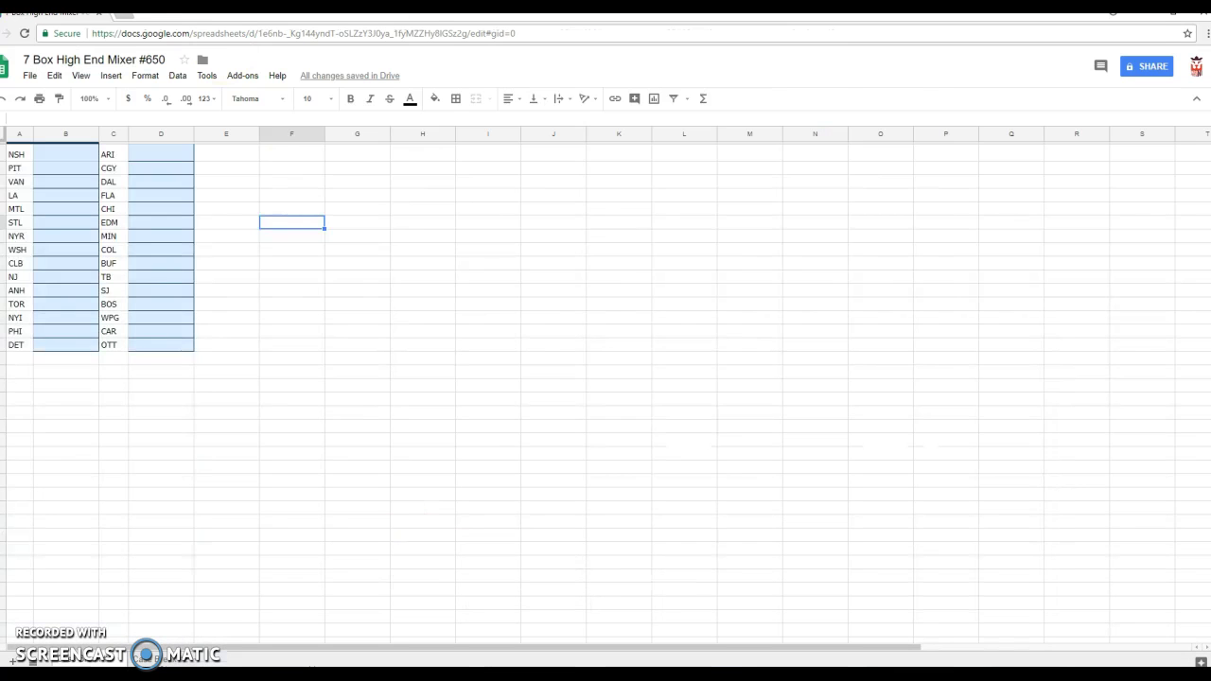
key(ctrl+Tab)
key(ctrl+Tab)
key(ctrl+Tab)
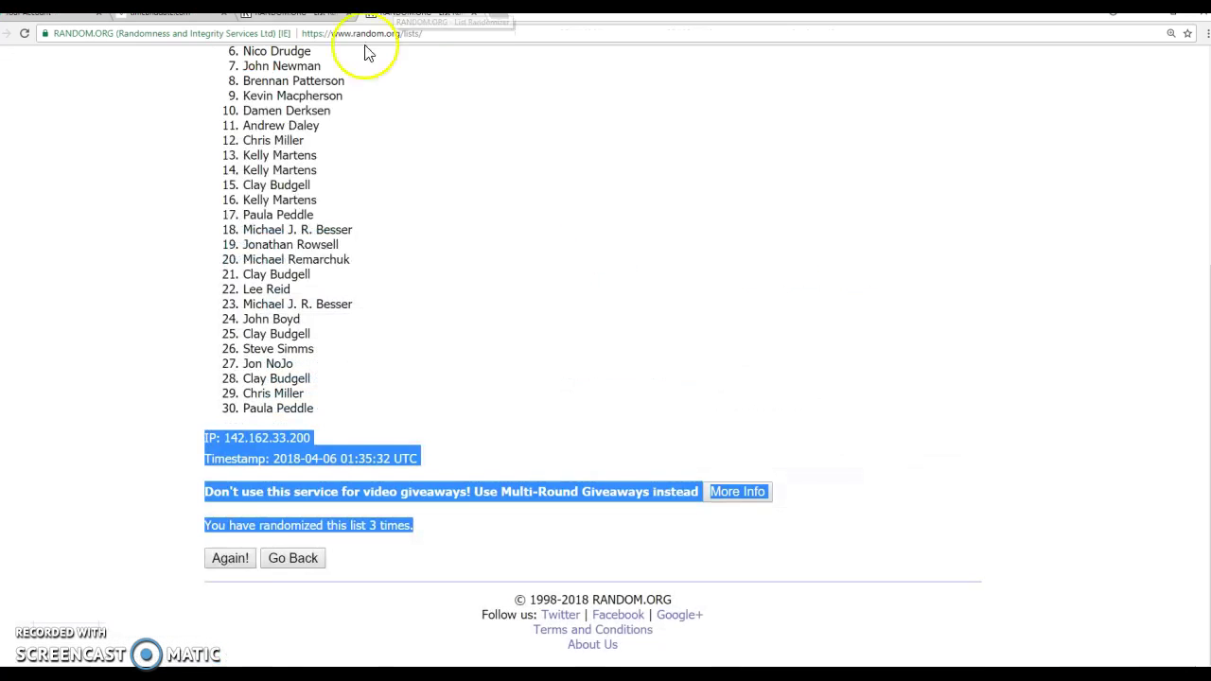
click(227, 557)
scroll(255, 539, down, 5)
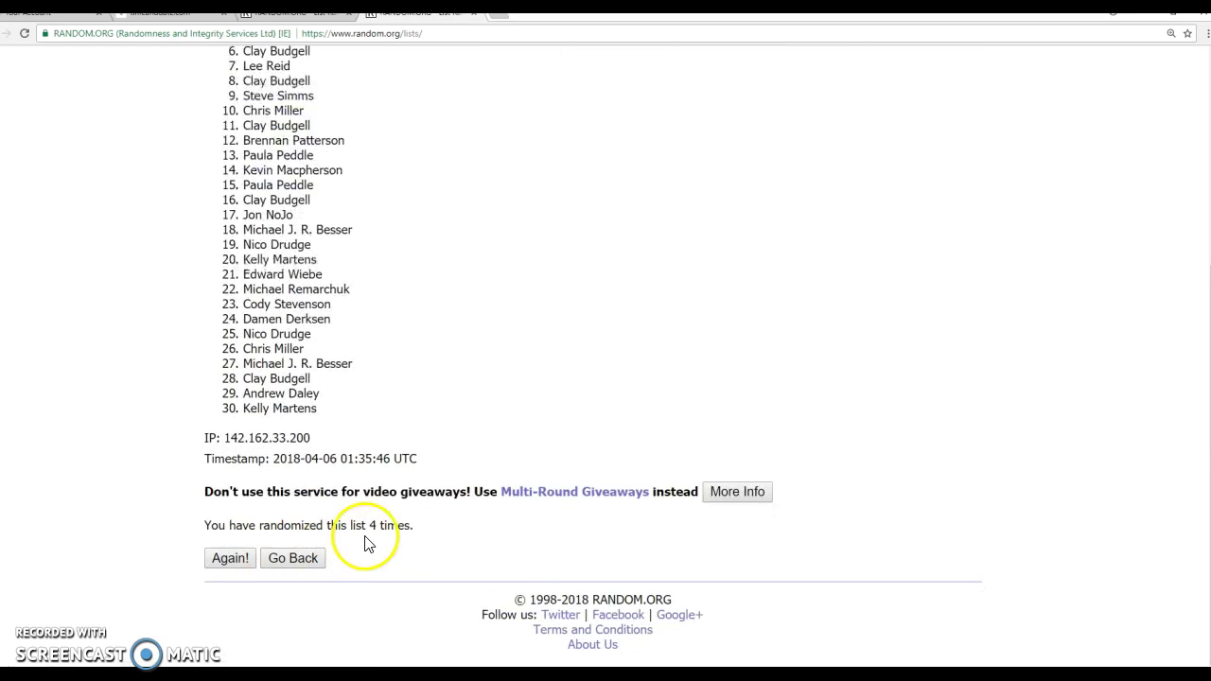
drag(412, 533, 129, 460)
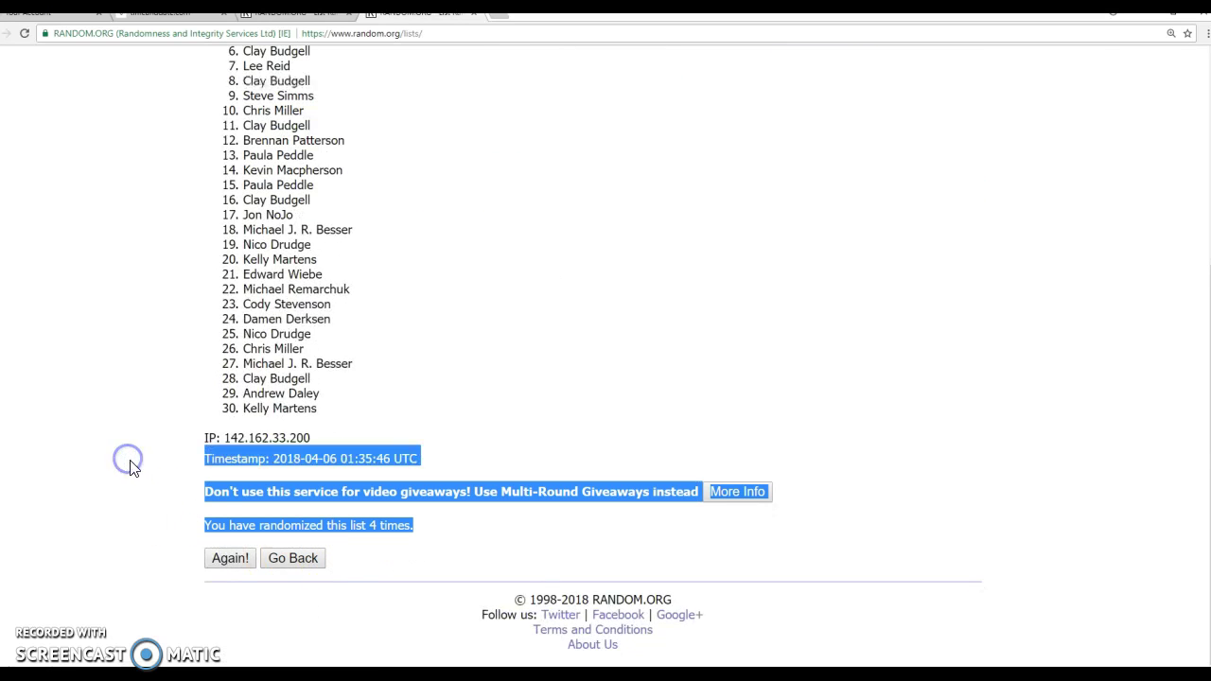
key(ctrl+c)
key(ctrl+Tab)
key(ctrl+v)
Step: Undo the stray spreadsheet paste and comment the 01:35:46 UTC timestamp on Facebook
key(ctrl+z)
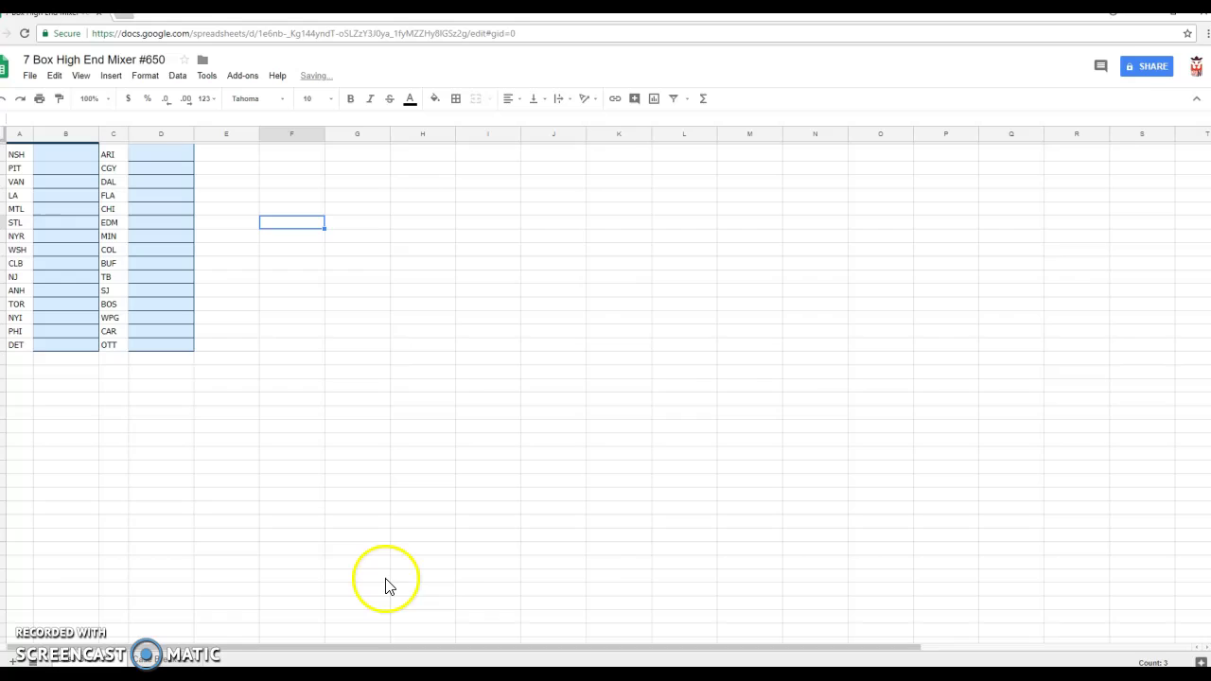
key(alt+Tab)
click(533, 580)
key(ctrl+v)
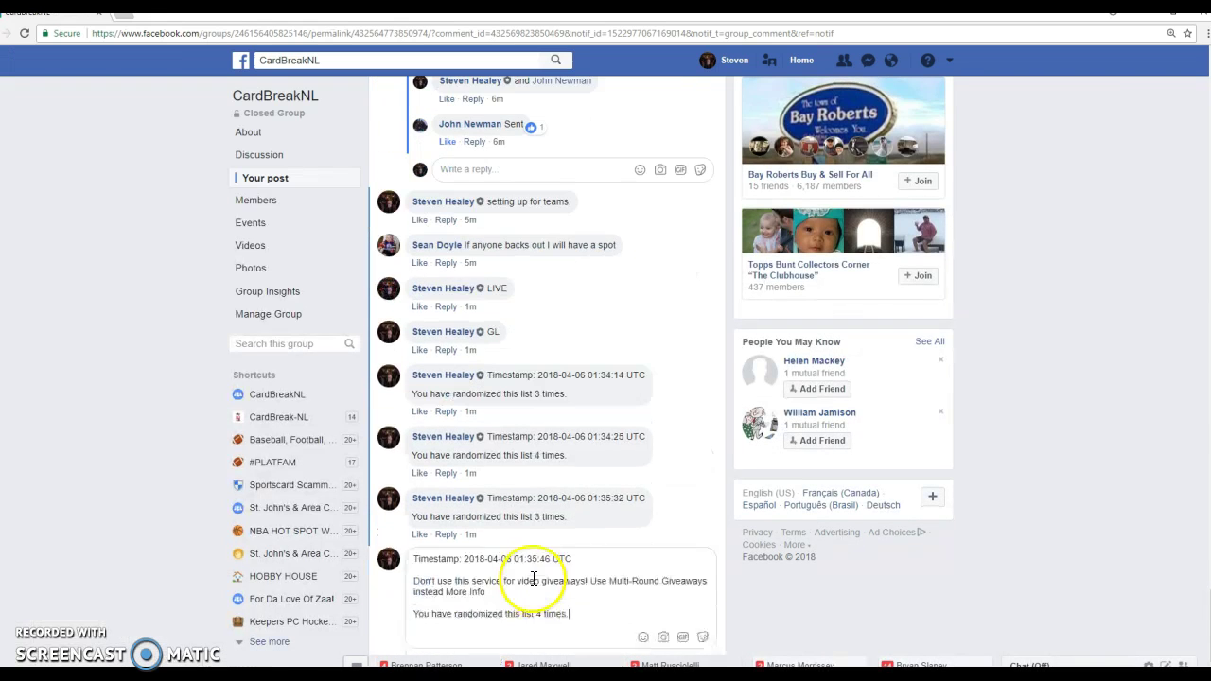
key(Return)
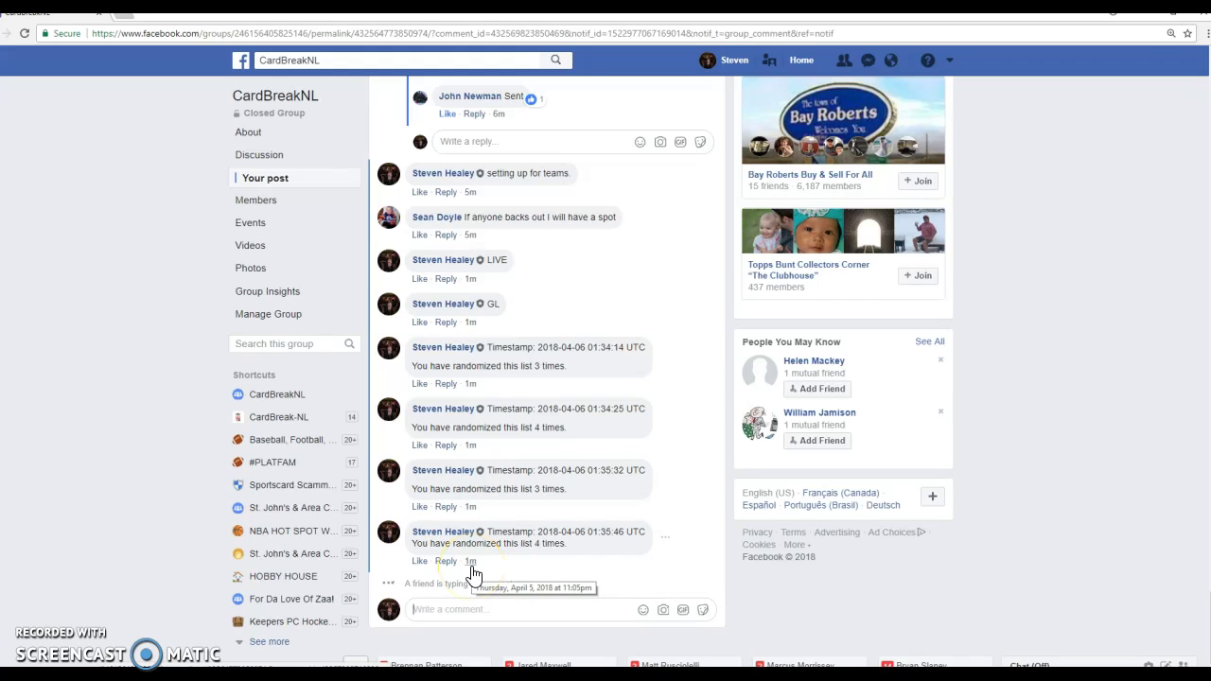
Step: Return to RANDOM.ORG and show the latest shuffled name list
key(alt+Tab)
key(alt+Tab)
key(ctrl+Tab)
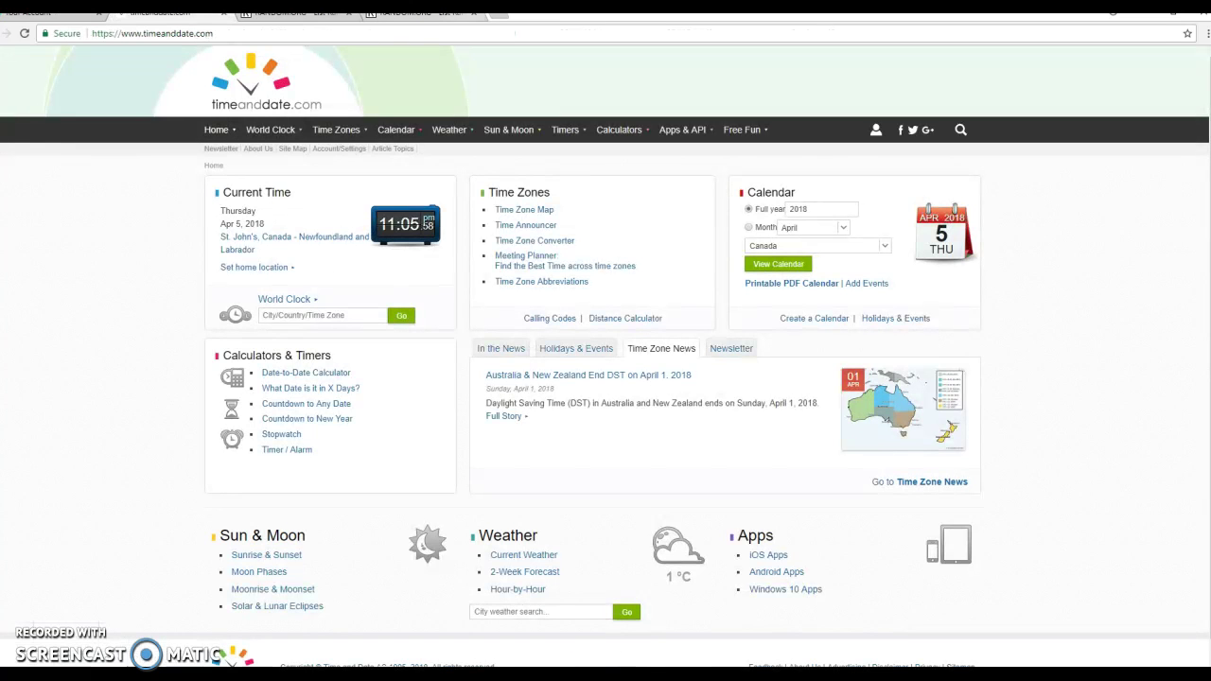
click(525, 14)
scroll(426, 246, up, 5)
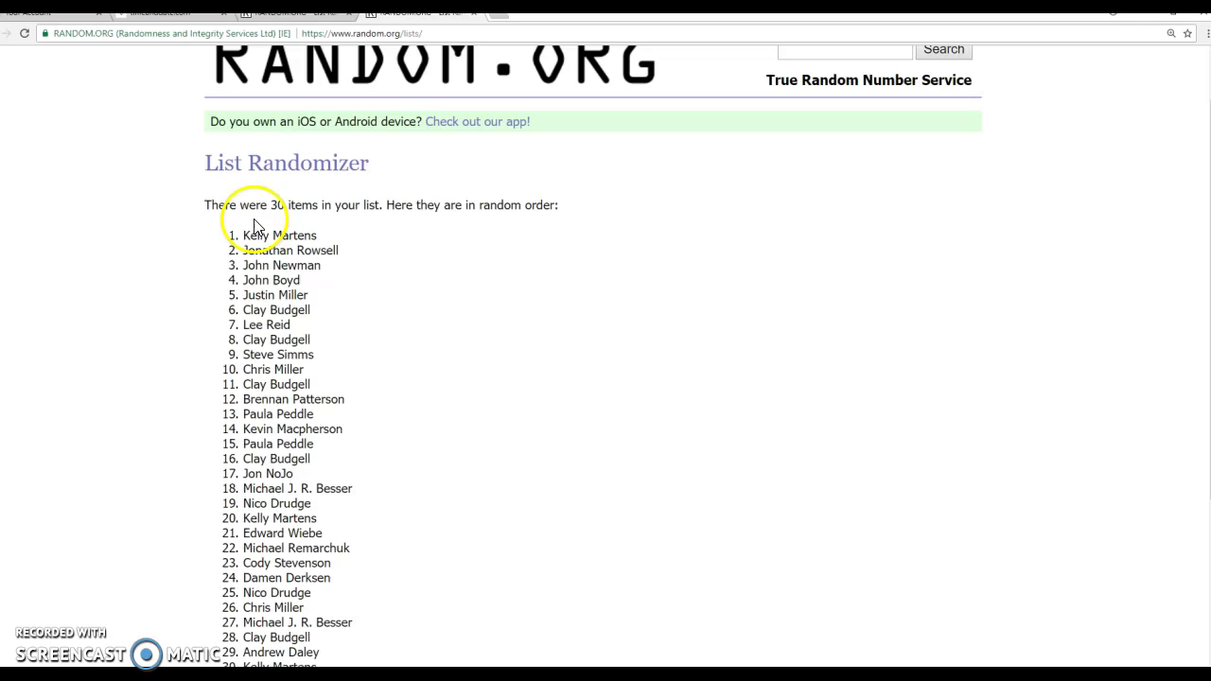
mouse_move(242, 234)
mouse_down()
mouse_move(319, 235)
mouse_move(429, 442)
mouse_up()
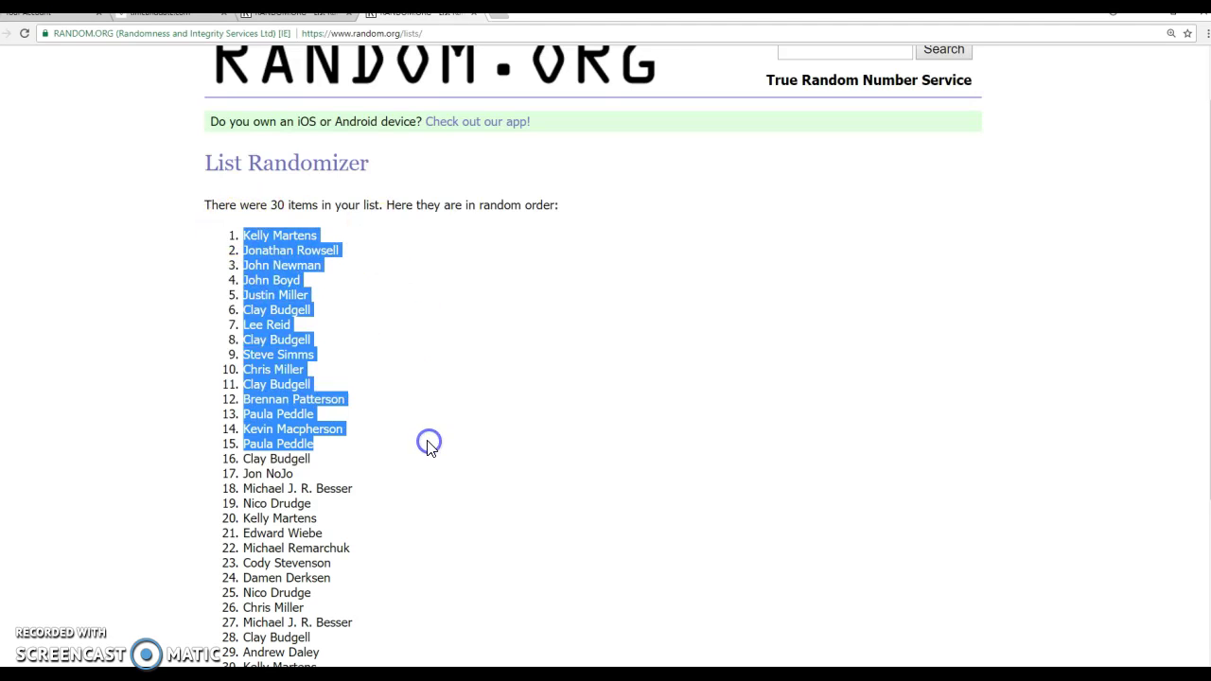
Step: Paste shuffled names 1–15 into column B beside NSH, starting at B1
key(ctrl+c)
key(alt+Tab)
key(alt+Tab)
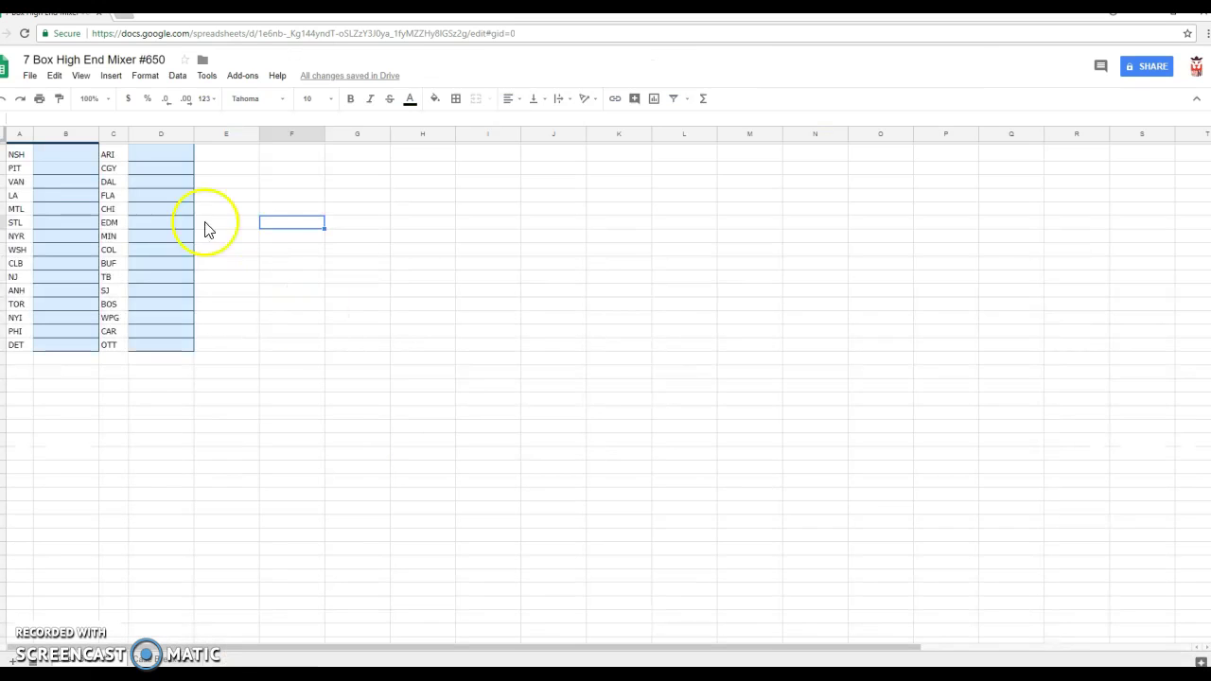
click(84, 156)
key(ctrl+v)
key(alt+Tab)
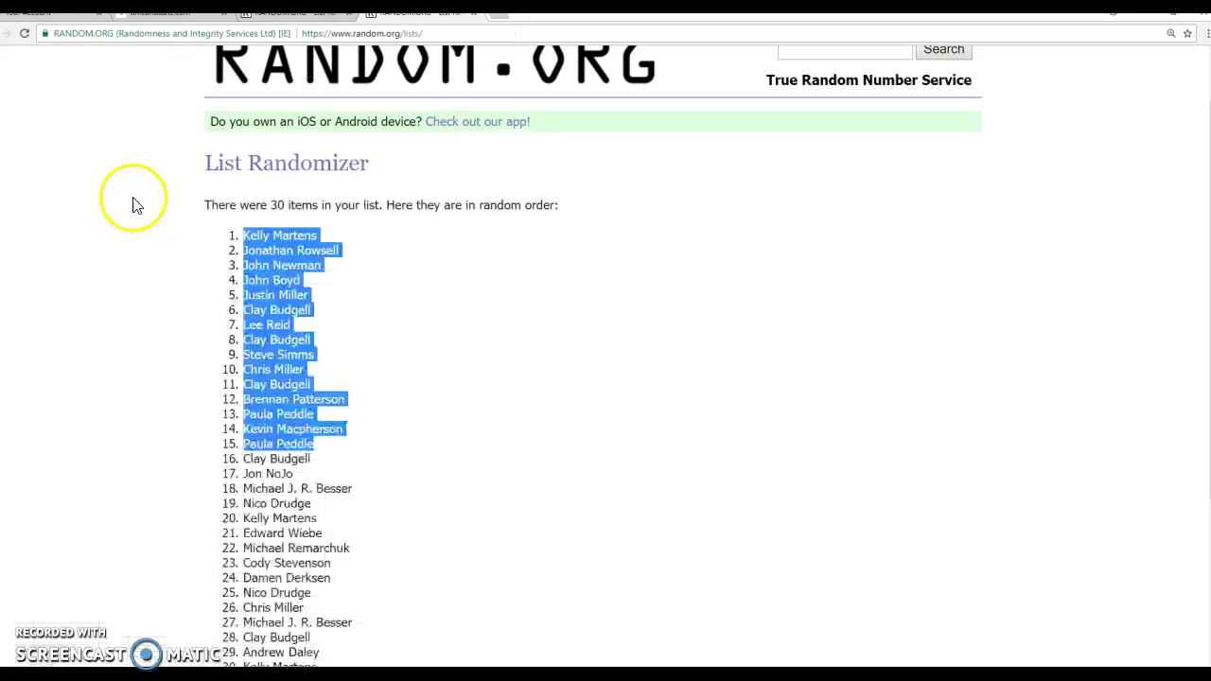
Step: Paste shuffled names 16–30 into column D beside ARI, starting at D1
mouse_move(232, 459)
mouse_down()
mouse_move(562, 627)
mouse_move(392, 405)
mouse_up()
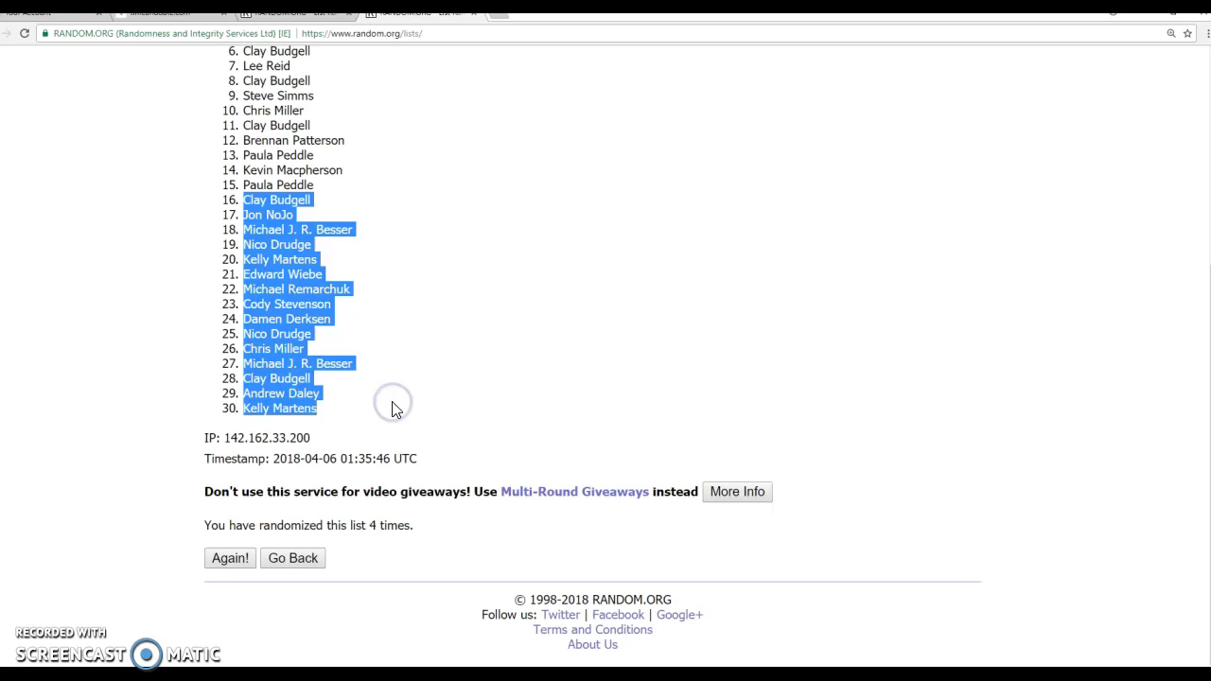
key(ctrl+c)
key(alt+Tab)
click(157, 155)
key(ctrl+v)
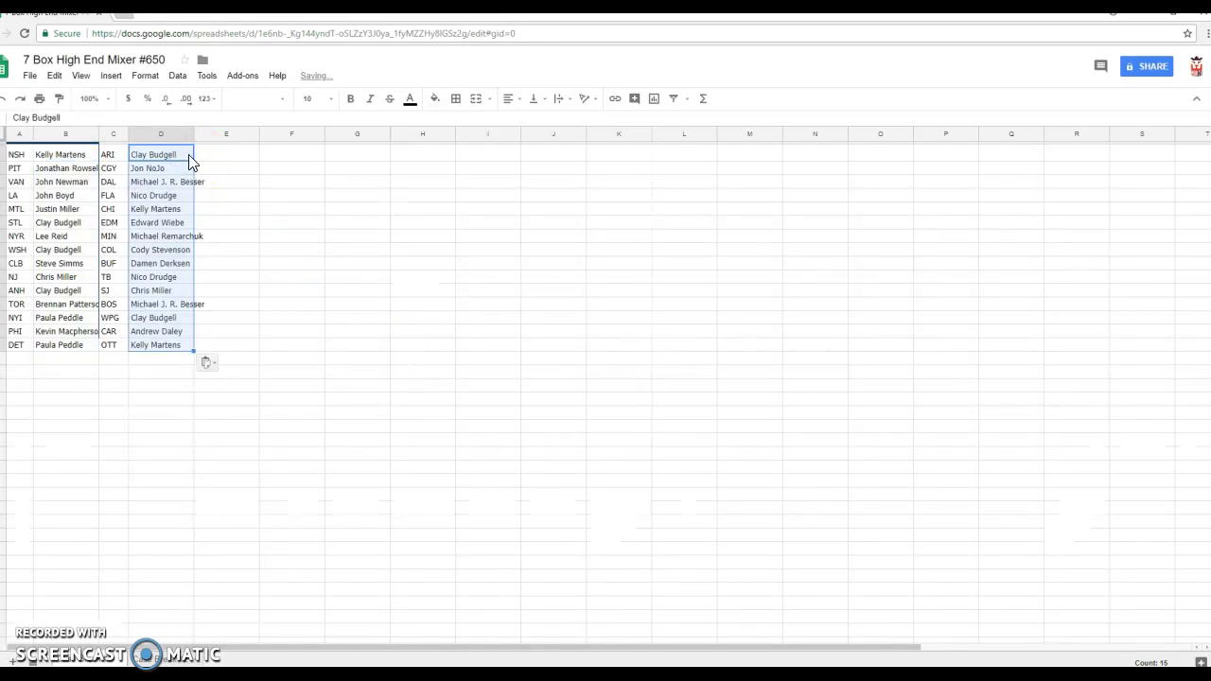
key(alt+Tab)
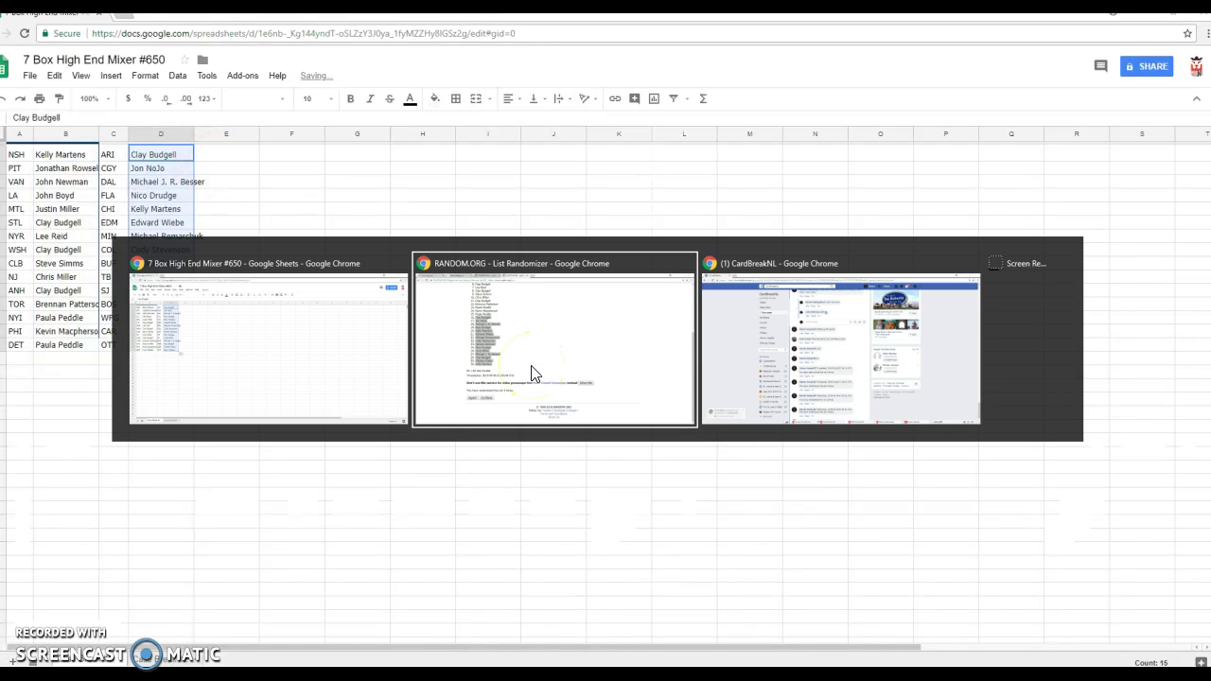
key(Tab)
key(Tab)
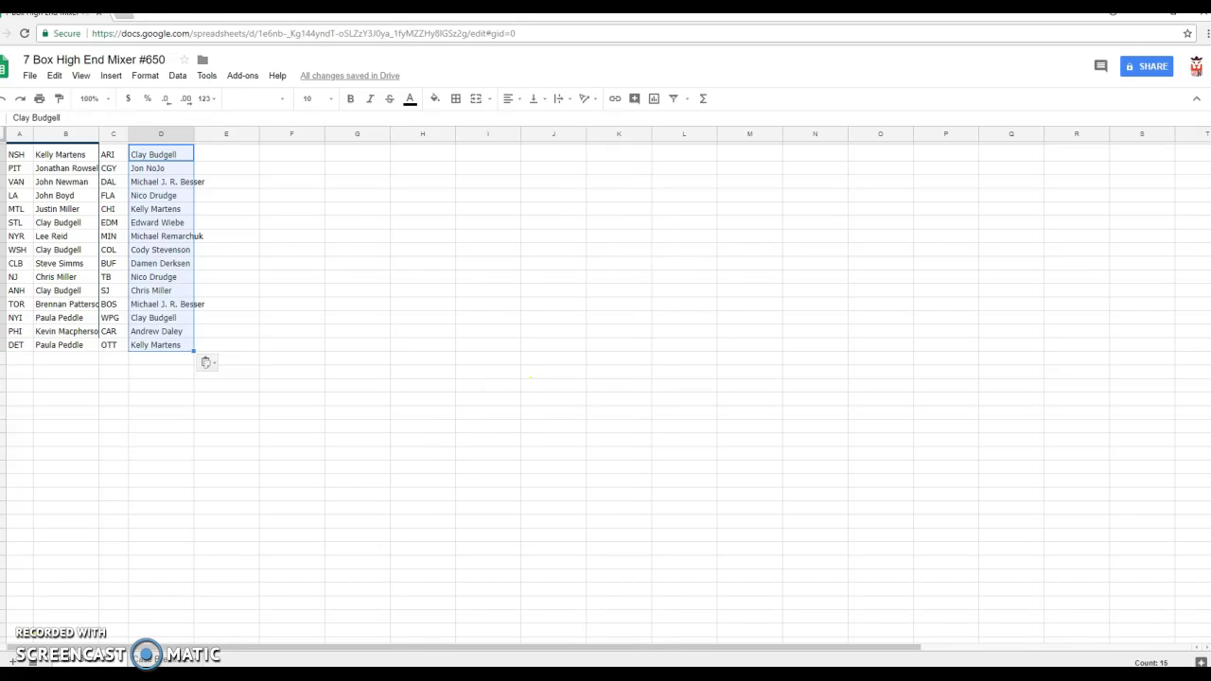